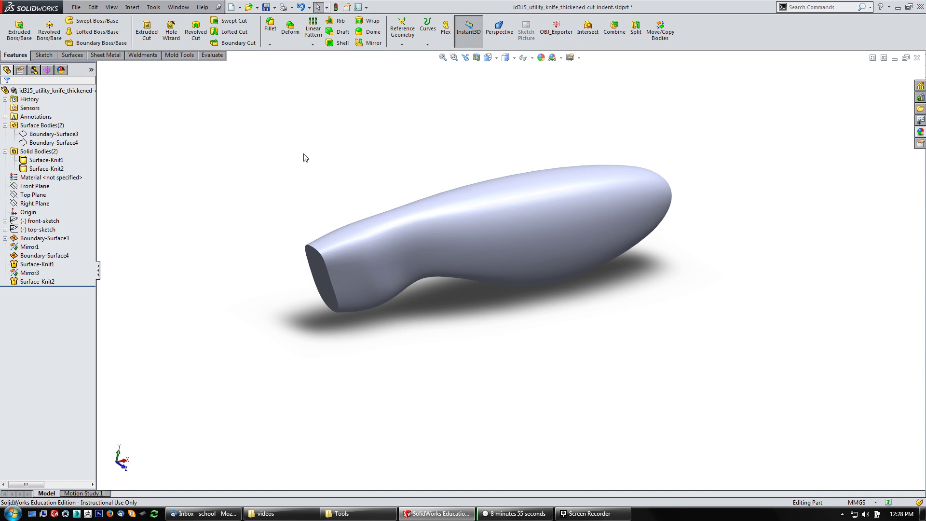
Examine the utility knife handle from the front and at an angle, along with its two overlapping solid bodies
{"action": "key", "text": "ctrl+1"}
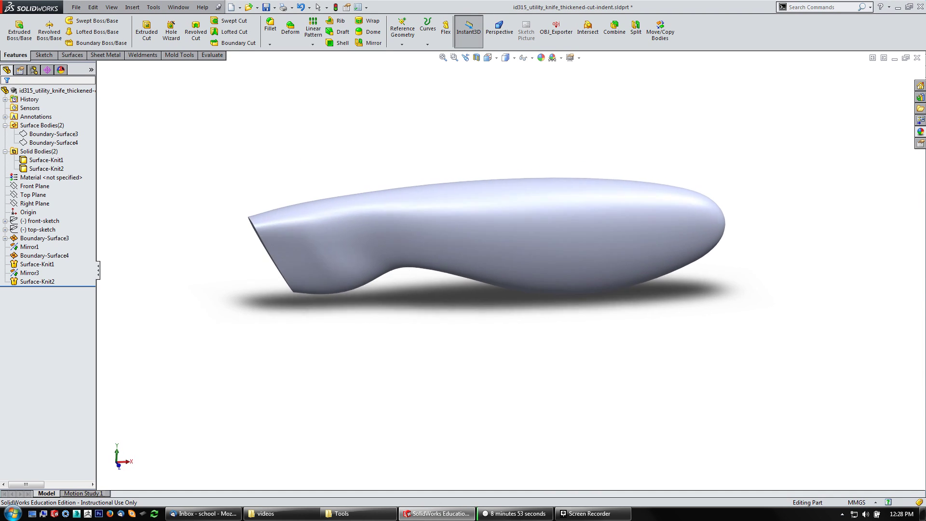
{"action": "middle_click_drag", "start_coordinate": [482, 241], "coordinate": [494, 251]}
{"action": "middle_click_drag", "start_coordinate": [172, 240], "coordinate": [177, 246]}
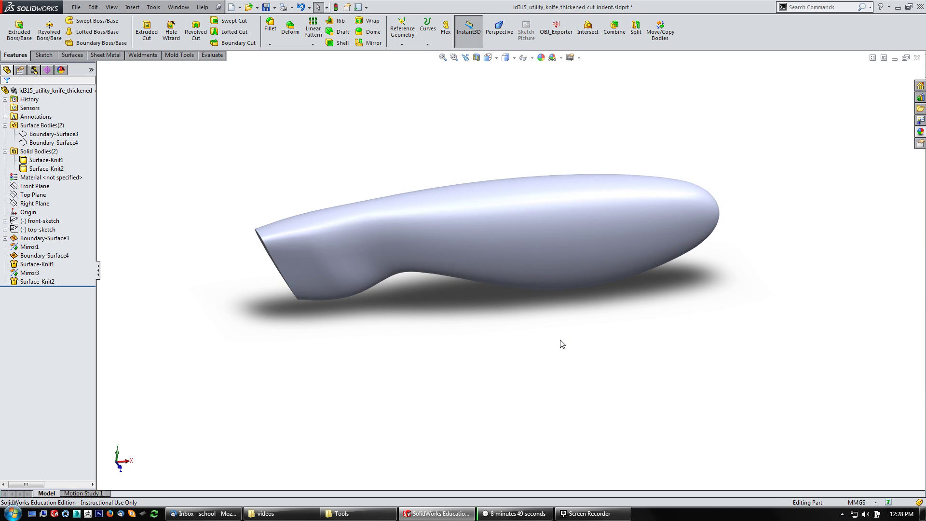
{"action": "middle_click_drag", "start_coordinate": [562, 343], "coordinate": [541, 299]}
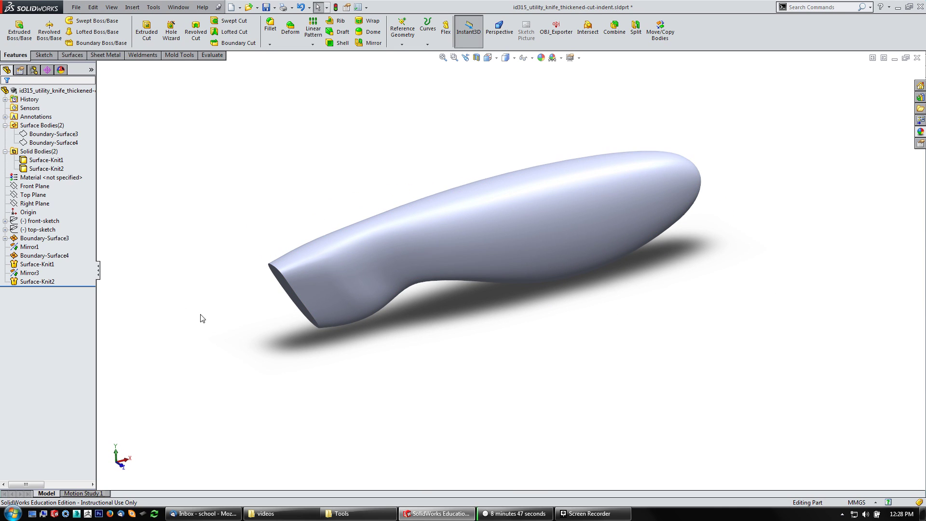
{"action": "middle_click_drag", "start_coordinate": [195, 202], "coordinate": [233, 203]}
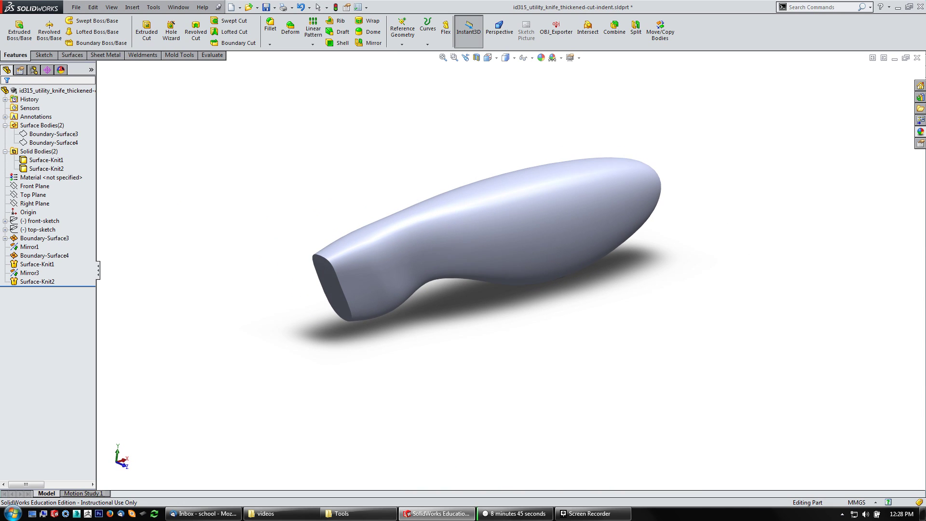
{"action": "left_click", "coordinate": [44, 142]}
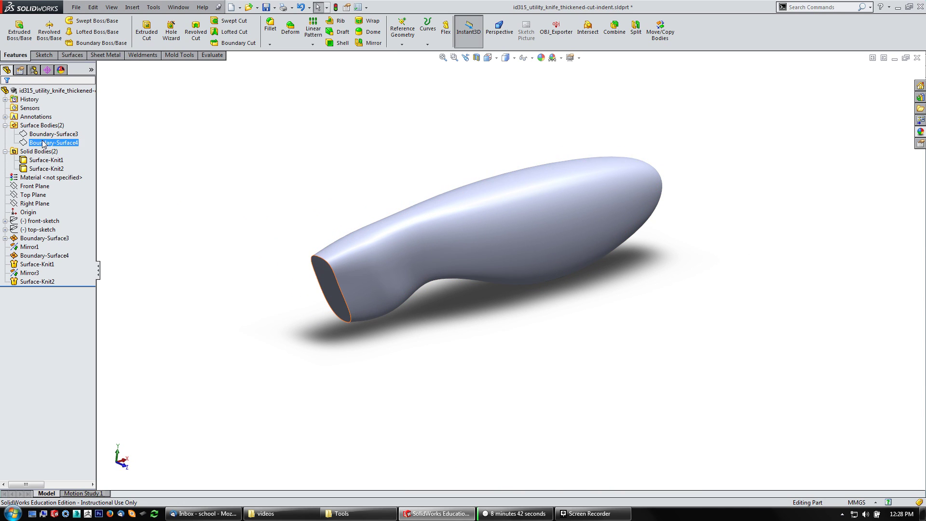
{"action": "left_click", "coordinate": [448, 215]}
{"action": "middle_click_drag", "start_coordinate": [227, 223], "coordinate": [250, 236]}
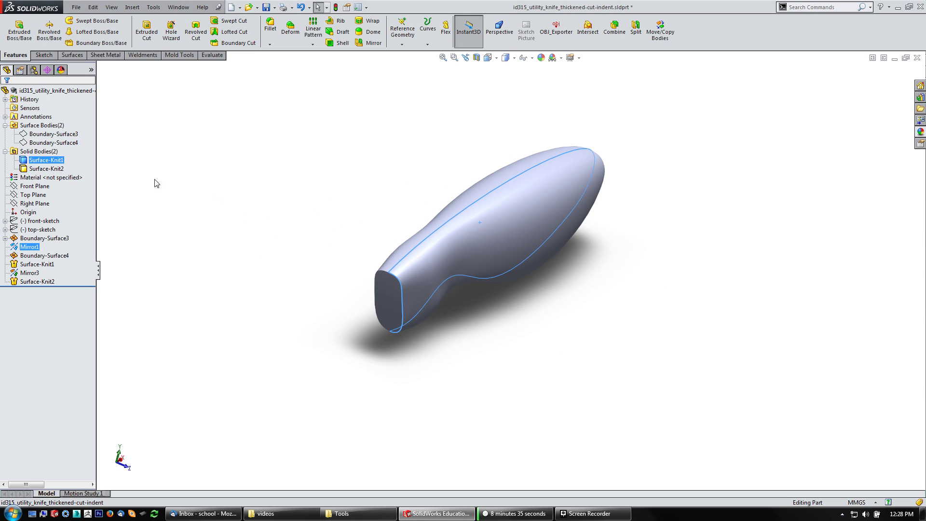
{"action": "left_click", "coordinate": [47, 169], "text": "ctrl"}
{"action": "left_click", "coordinate": [45, 169], "text": "ctrl"}
{"action": "middle_click_drag", "start_coordinate": [435, 337], "coordinate": [553, 228]}
{"action": "scroll", "coordinate": [552, 227], "scroll_direction": "down", "scroll_amount": 3}
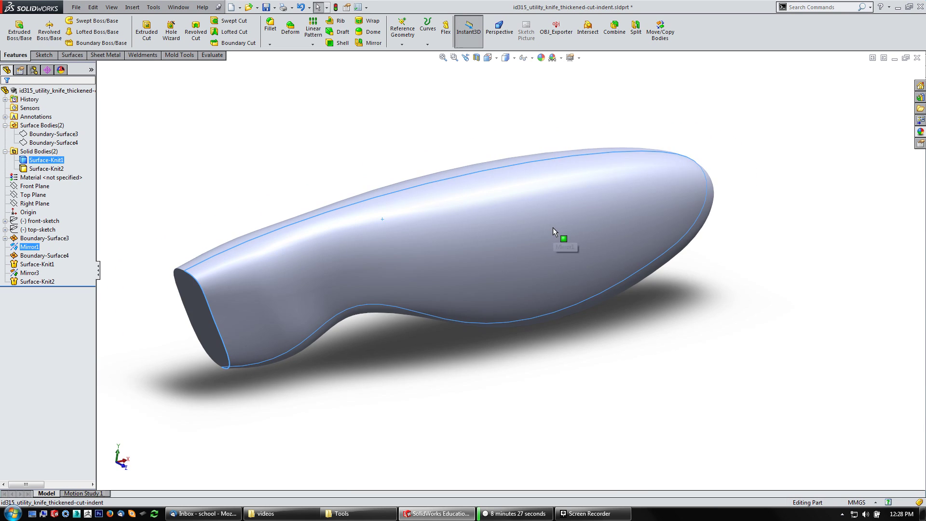
{"action": "key", "text": "ctrl+1"}
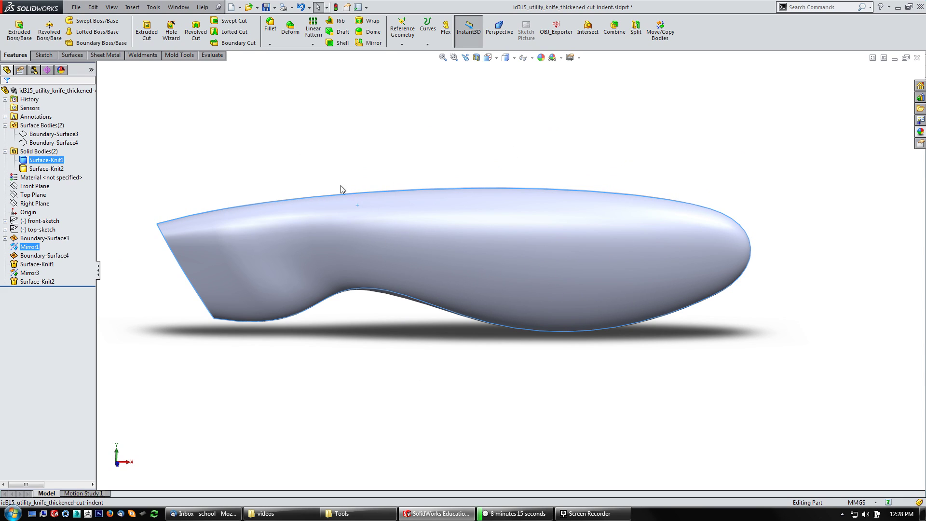
{"action": "middle_click_drag", "start_coordinate": [271, 183], "coordinate": [296, 189]}
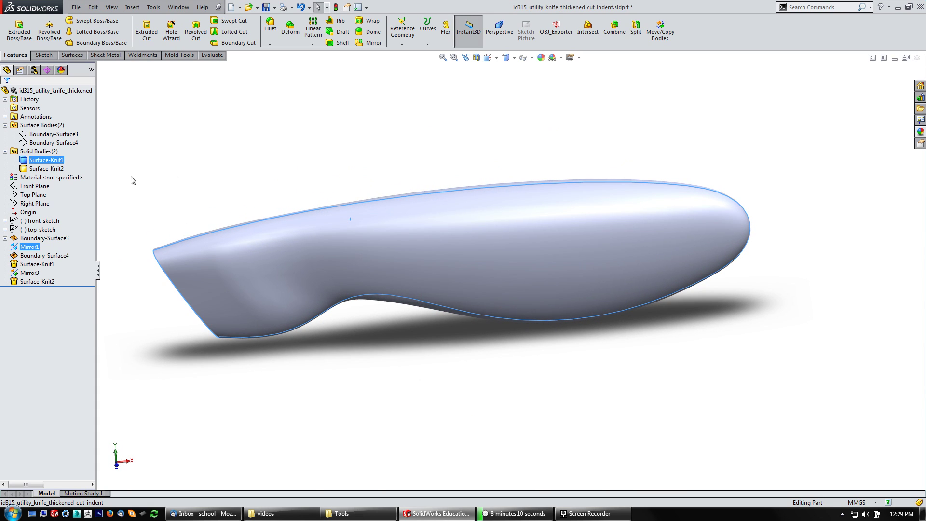
Sketch a three-point spline on the Front Plane, crossing the middle of the handle from above its top edge to below its underside
{"action": "left_click", "coordinate": [34, 187]}
{"action": "left_click", "coordinate": [41, 173]}
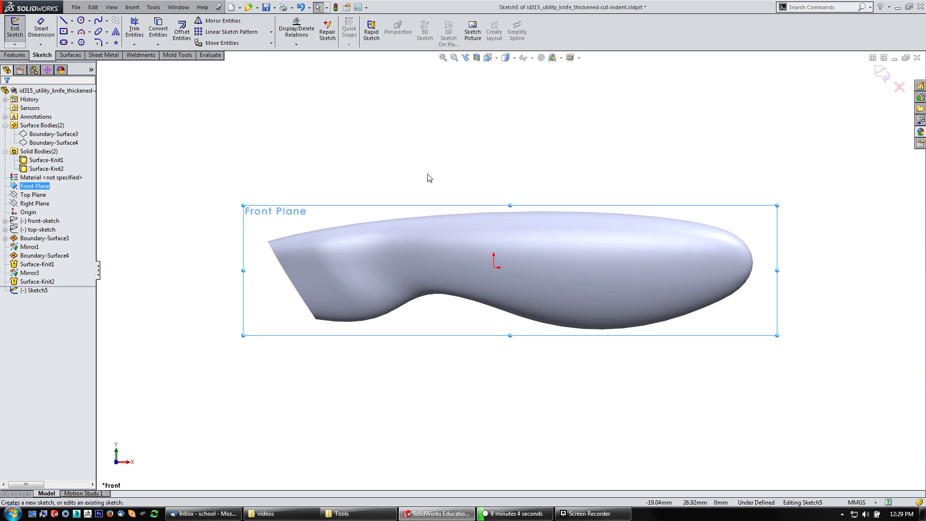
{"action": "right_click_drag", "start_coordinate": [427, 175], "coordinate": [478, 129]}
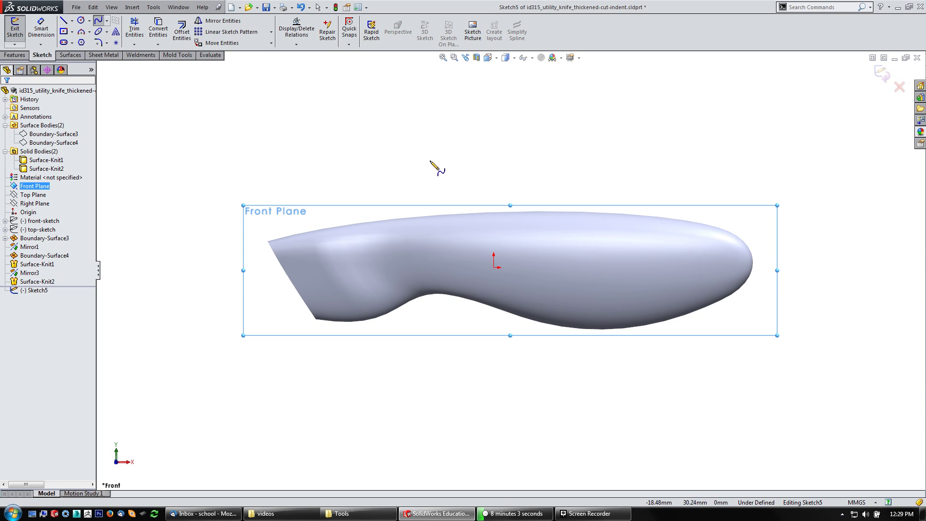
{"action": "left_click", "coordinate": [445, 193]}
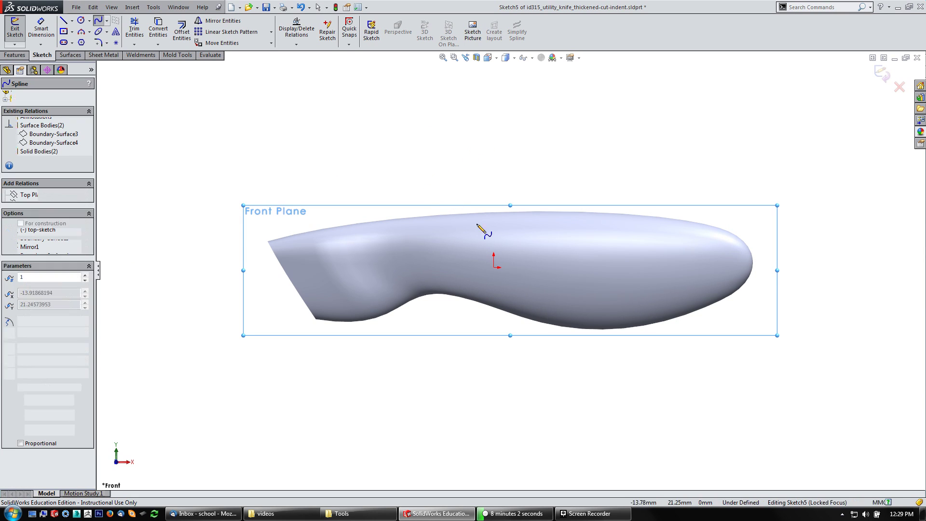
{"action": "left_click", "coordinate": [487, 248]}
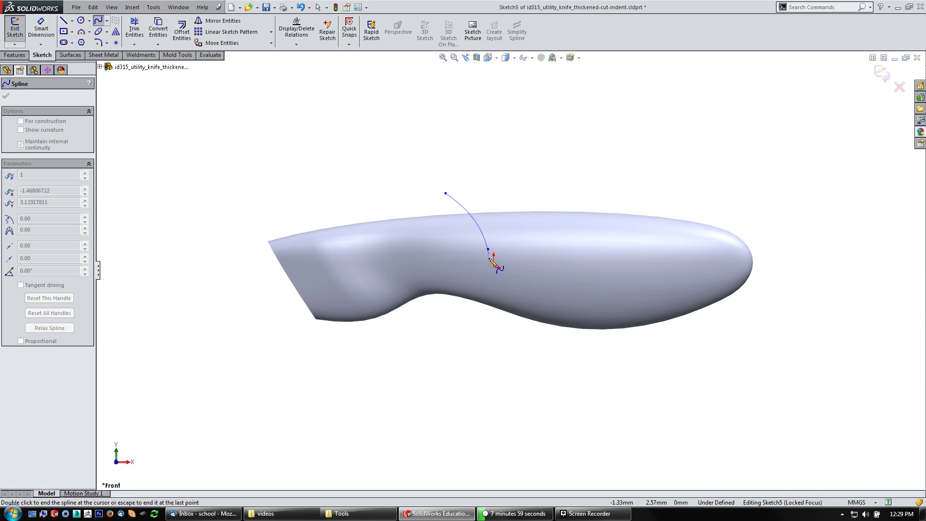
{"action": "left_click", "coordinate": [481, 341]}
{"action": "key", "text": "Escape"}
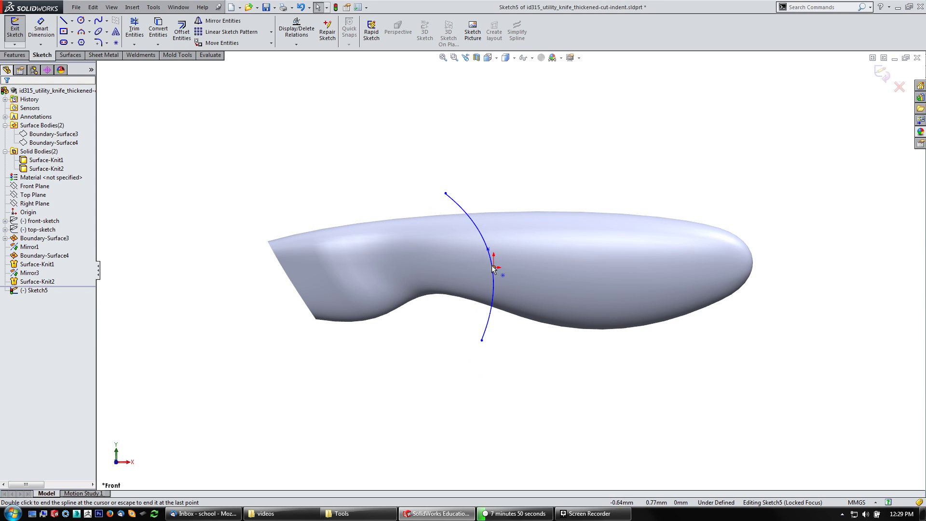
Bend the spline into an S-curve by tilting its middle tangent, and shift its lower endpoint slightly toward the handle's rounded end
{"action": "left_click", "coordinate": [488, 250]}
{"action": "mouse_move", "coordinate": [488, 250]}
{"action": "left_mouse_down"}
{"action": "mouse_move", "coordinate": [487, 234]}
{"action": "mouse_move", "coordinate": [477, 237]}
{"action": "left_mouse_up"}
{"action": "left_click", "coordinate": [481, 339]}
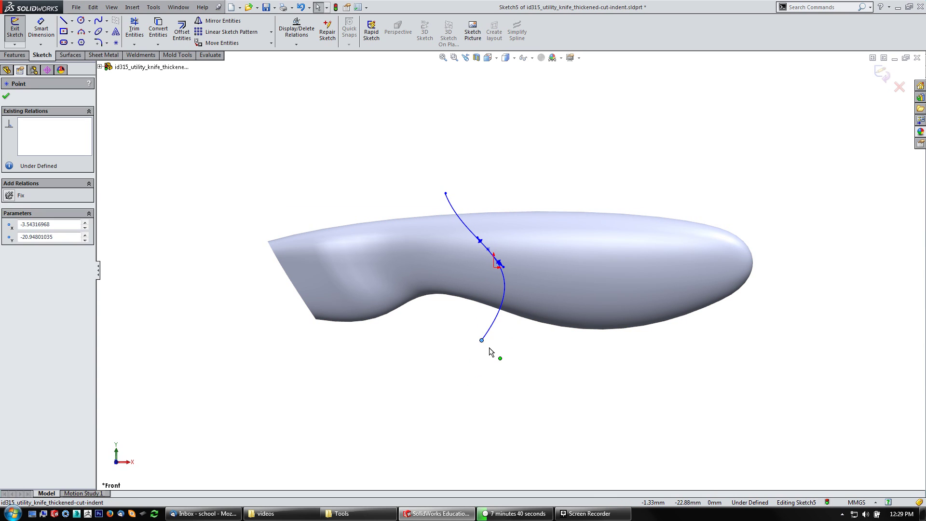
{"action": "left_click_drag", "start_coordinate": [481, 340], "coordinate": [492, 345]}
{"action": "left_click", "coordinate": [528, 175]}
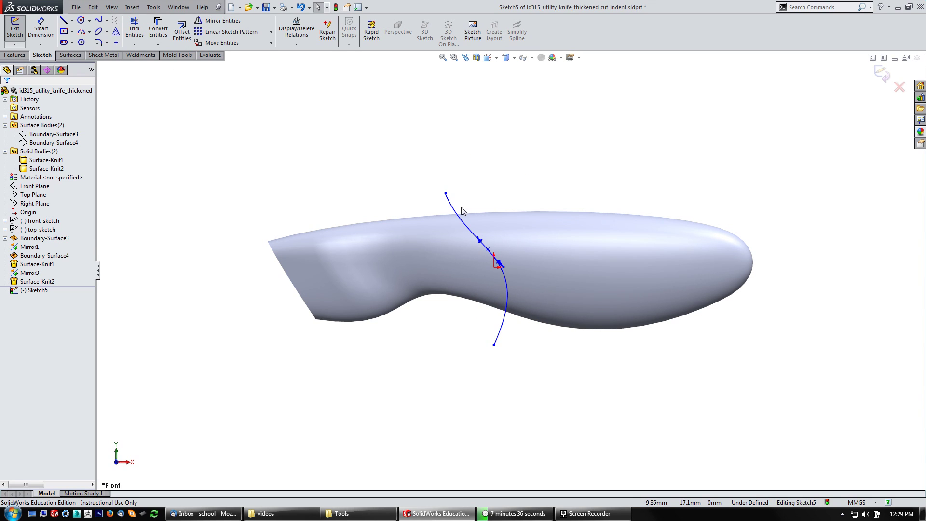
Copy the spline toward the handle's rounded end, adjust the copy's middle tangent, and make both splines' upper end tangents nearly vertical
{"action": "left_click_drag", "start_coordinate": [458, 217], "coordinate": [499, 190]}
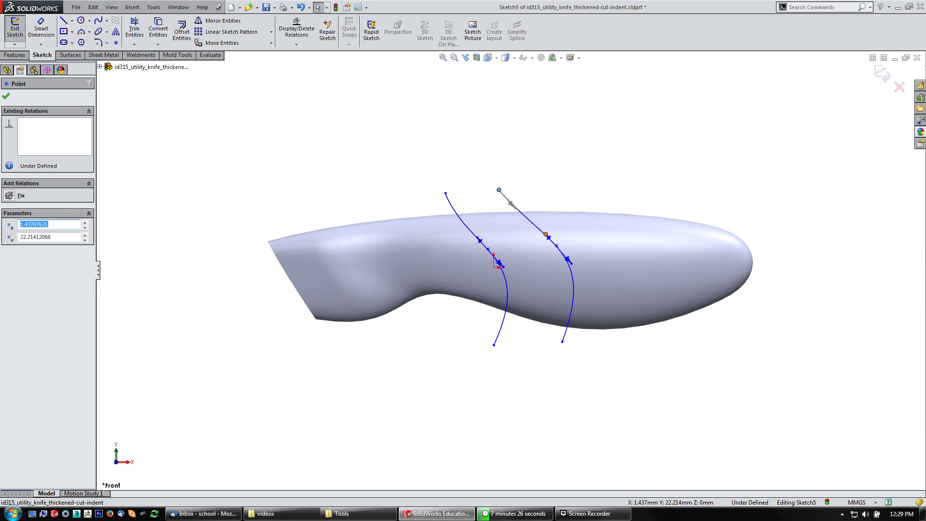
{"action": "left_click", "coordinate": [550, 232]}
{"action": "left_click_drag", "start_coordinate": [565, 266], "coordinate": [571, 262]}
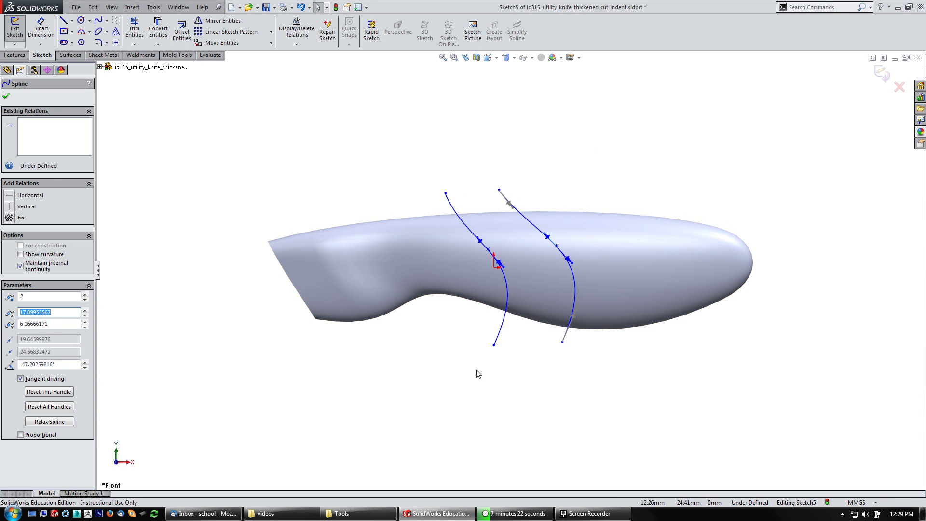
{"action": "left_click_drag", "start_coordinate": [509, 203], "coordinate": [448, 213]}
{"action": "left_click", "coordinate": [445, 194]}
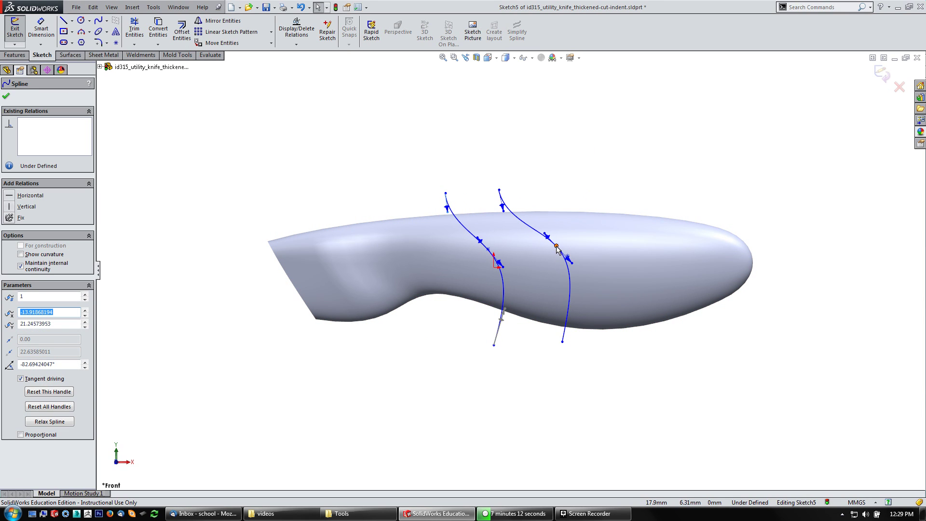
Refine the second spline's middle point and lower tangent, extend its lower endpoint to about X 20.9, Y -24 mm, and exit the sketch
{"action": "left_click_drag", "start_coordinate": [556, 247], "coordinate": [558, 252]}
{"action": "left_click", "coordinate": [543, 234]}
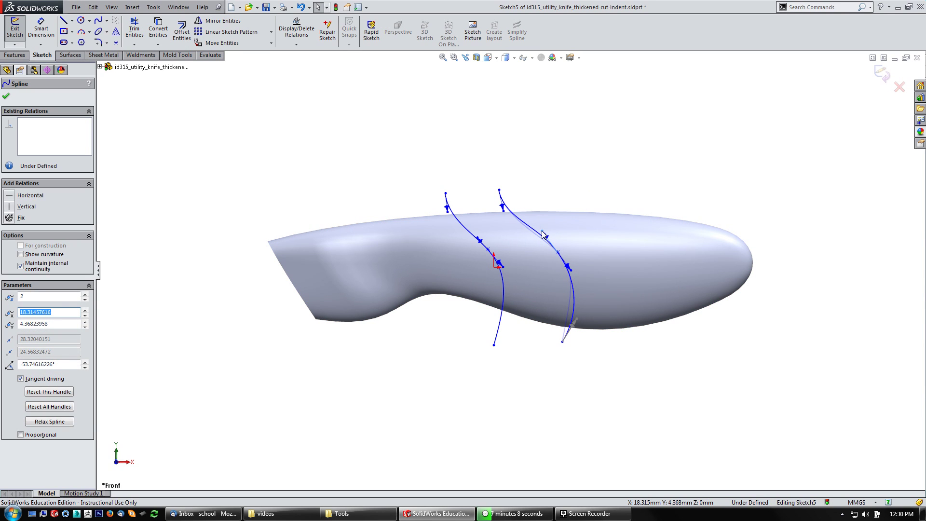
{"action": "left_click", "coordinate": [563, 342]}
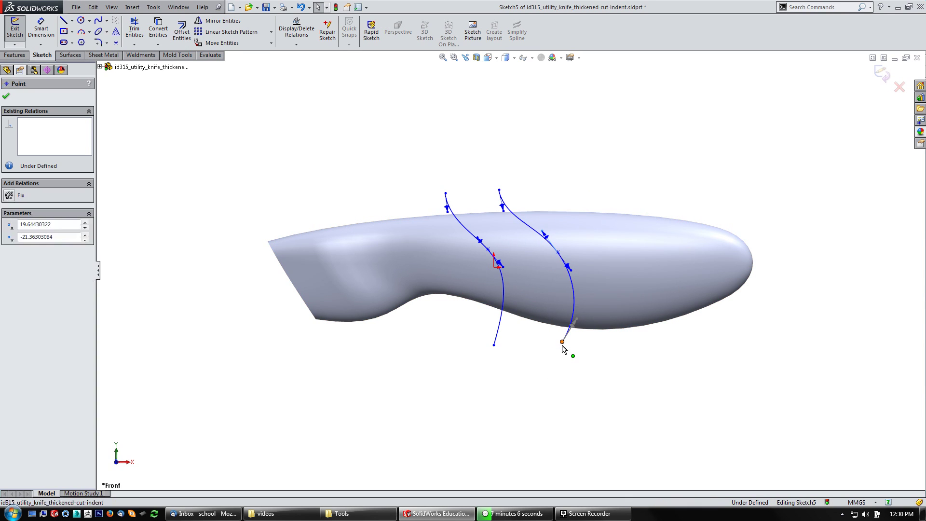
{"action": "left_click_drag", "start_coordinate": [574, 317], "coordinate": [571, 316]}
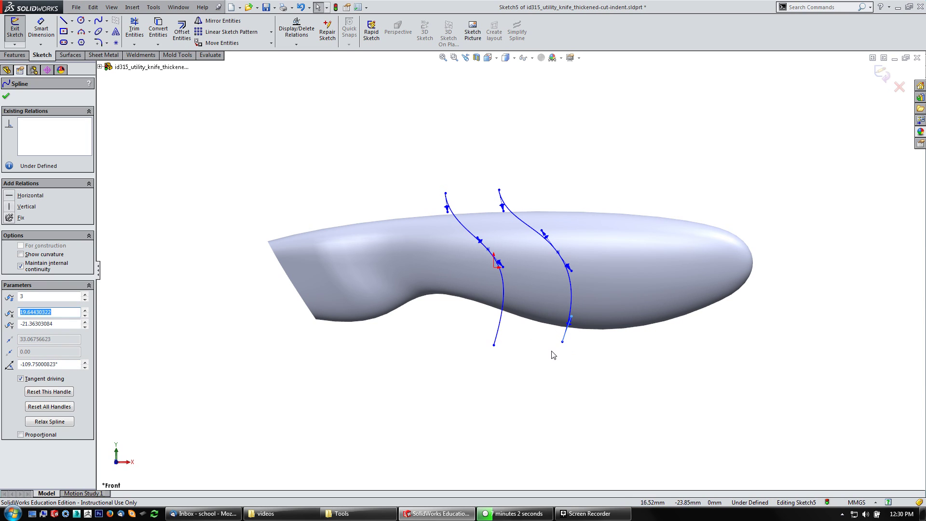
{"action": "left_click", "coordinate": [563, 342]}
{"action": "left_click_drag", "start_coordinate": [565, 351], "coordinate": [566, 351]}
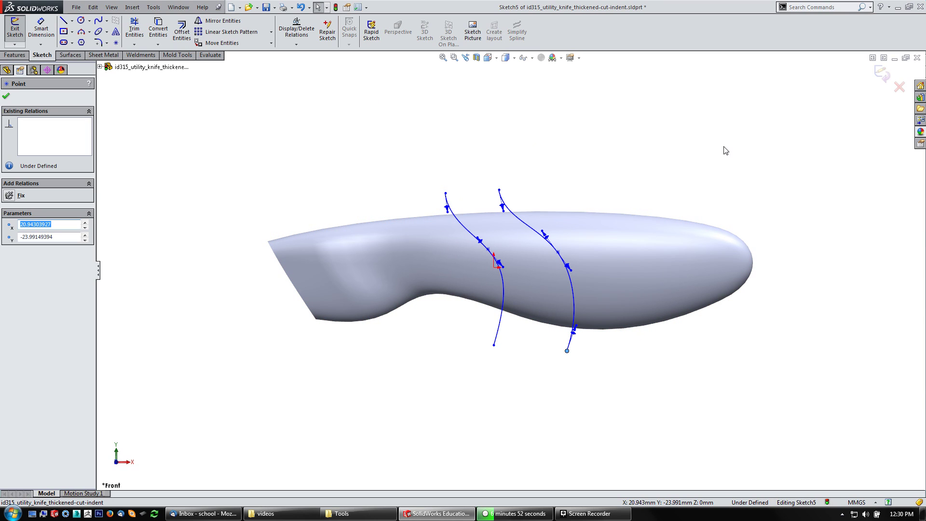
{"action": "left_click", "coordinate": [878, 73]}
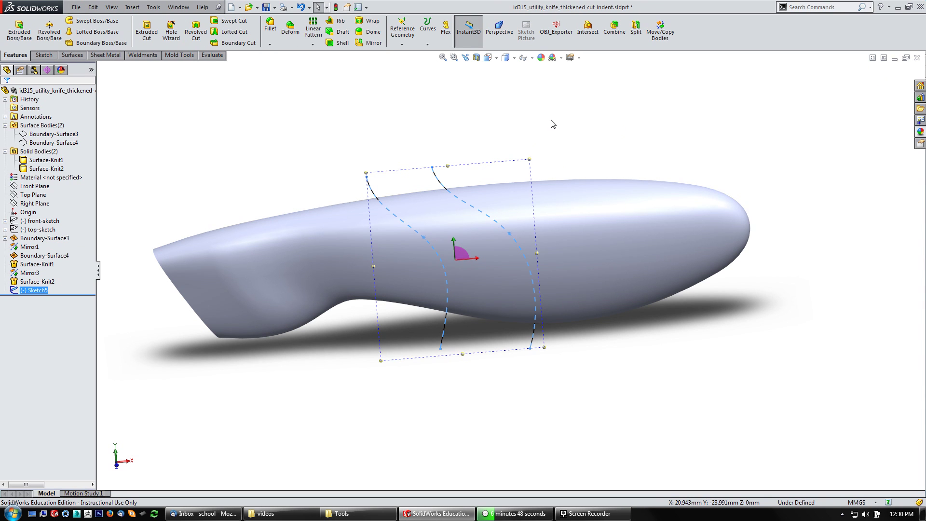
{"action": "middle_click_drag", "start_coordinate": [560, 120], "coordinate": [573, 120]}
{"action": "left_click", "coordinate": [574, 120]}
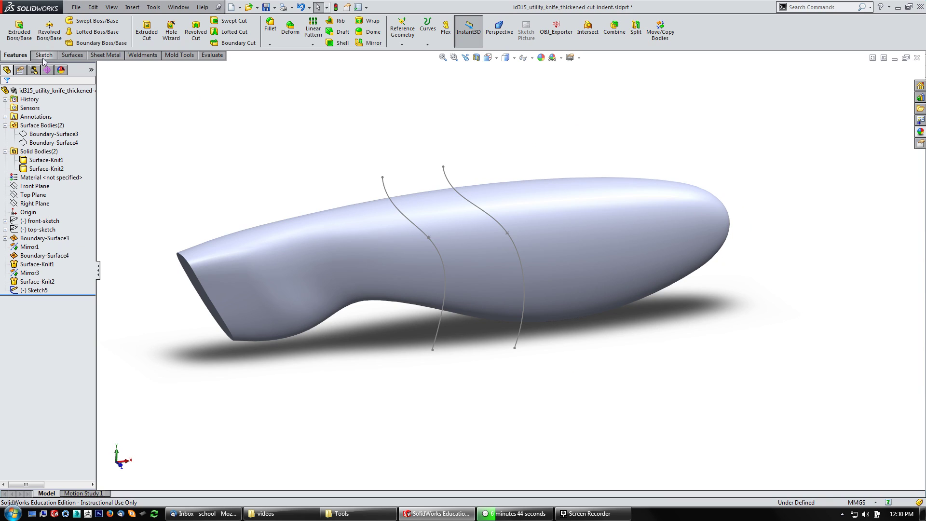
Create a projection Split Line from the two-spline sketch across both side faces of the Surface-Knit1 body
{"action": "left_click", "coordinate": [427, 45]}
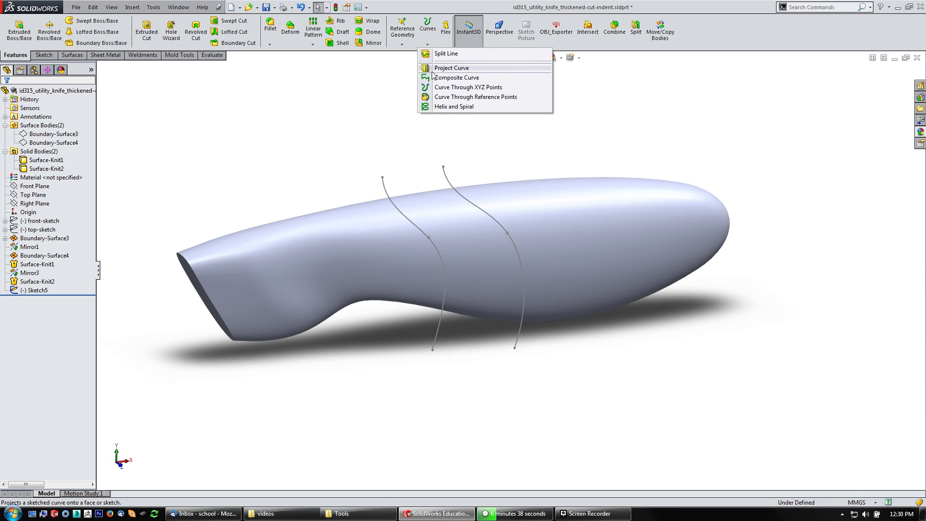
{"action": "left_click", "coordinate": [445, 54]}
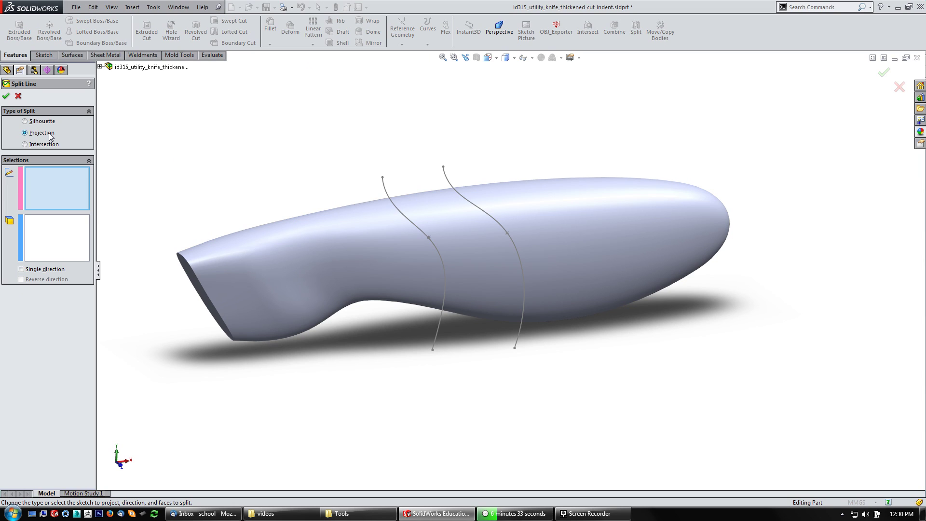
{"action": "left_click", "coordinate": [385, 188]}
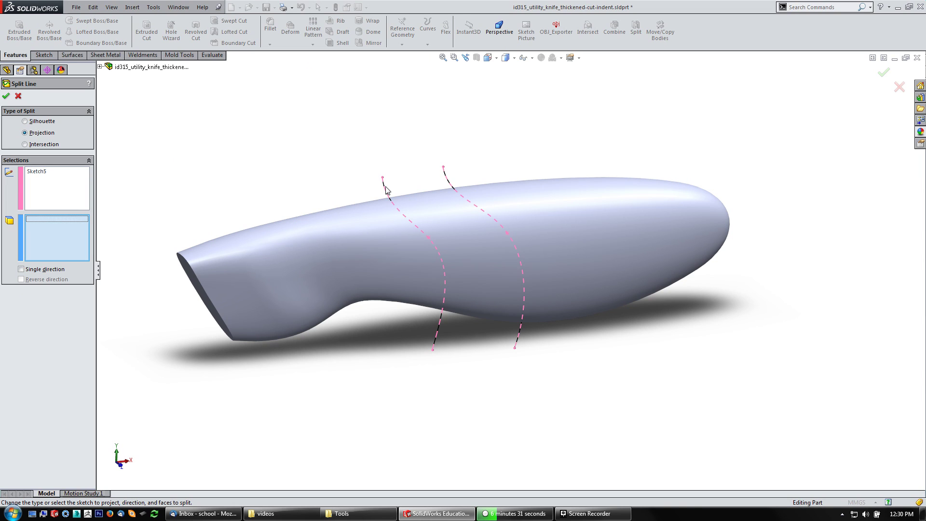
{"action": "left_click", "coordinate": [360, 241]}
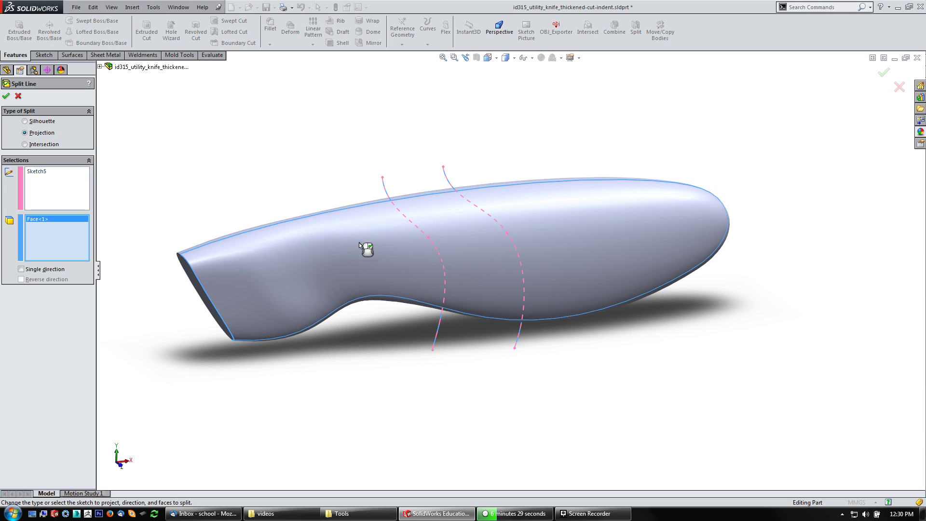
{"action": "middle_click_drag", "start_coordinate": [359, 207], "coordinate": [432, 217]}
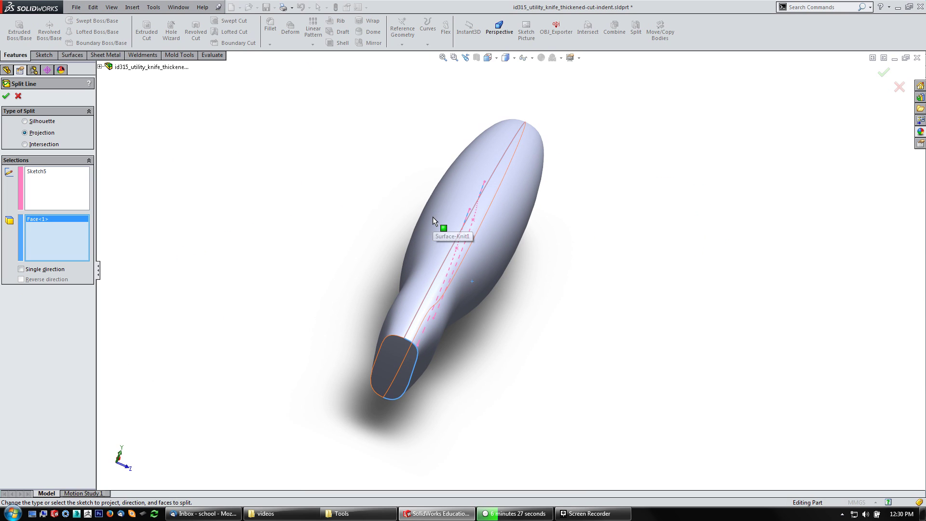
{"action": "left_click", "coordinate": [444, 223]}
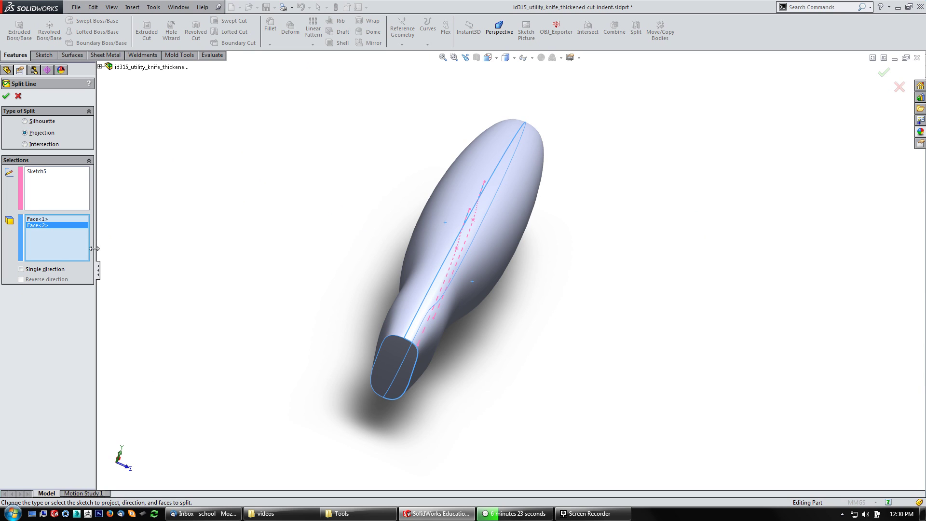
{"action": "left_click", "coordinate": [6, 96]}
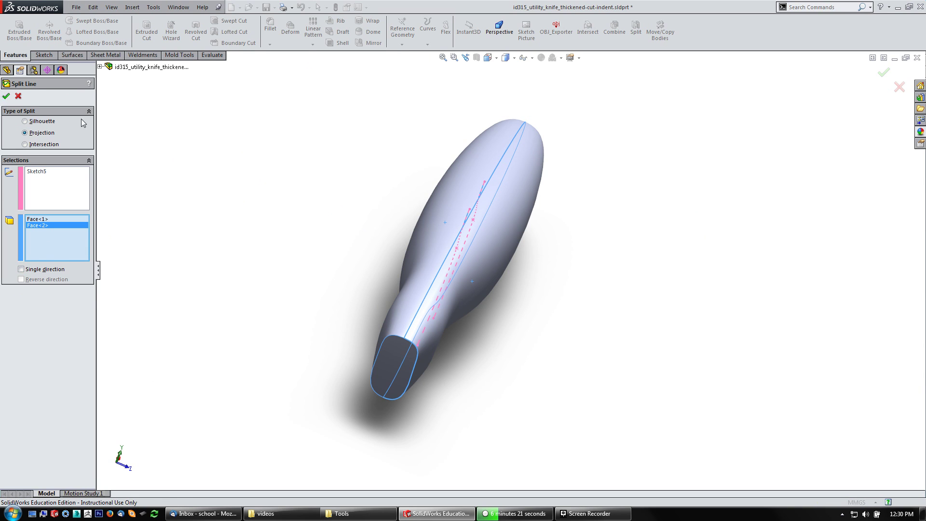
Hide the Surface-Knit2 solid body so only the split body is displayed
{"action": "middle_click_drag", "start_coordinate": [248, 231], "coordinate": [209, 223]}
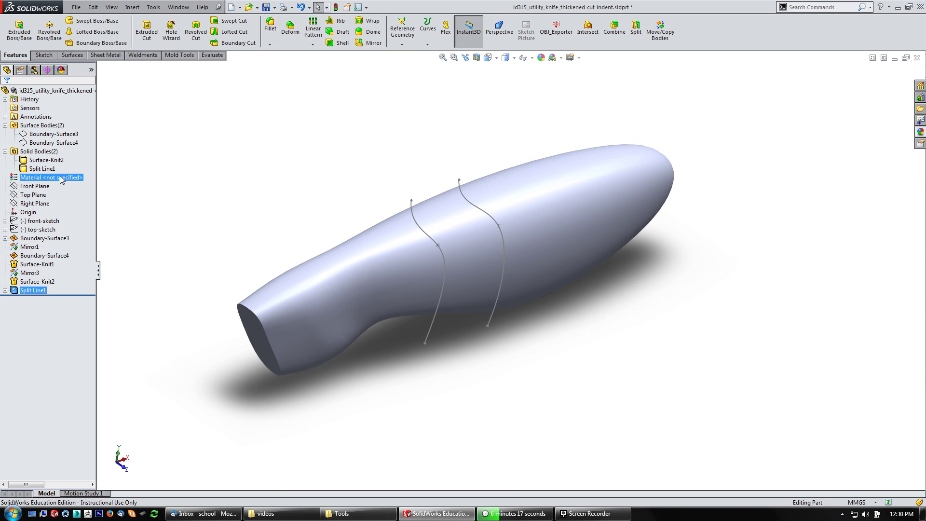
{"action": "left_click", "coordinate": [39, 169]}
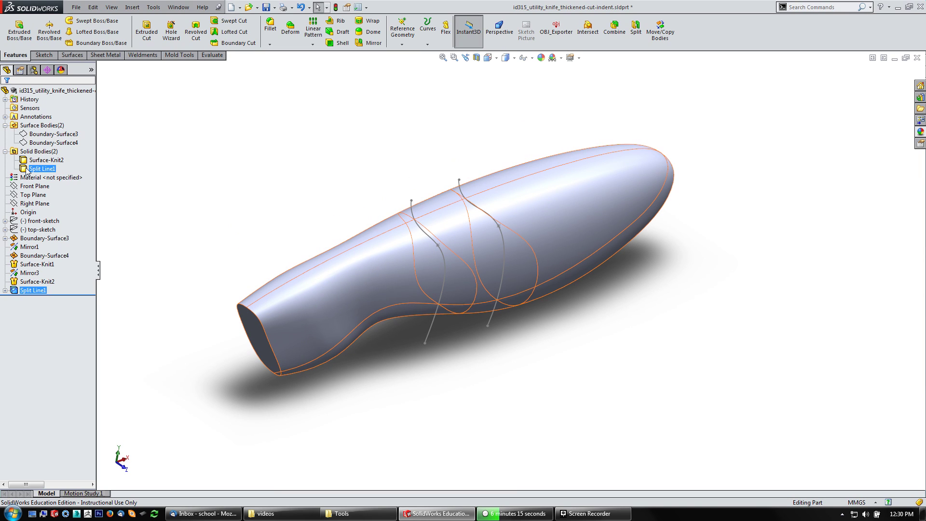
{"action": "left_click", "coordinate": [27, 160]}
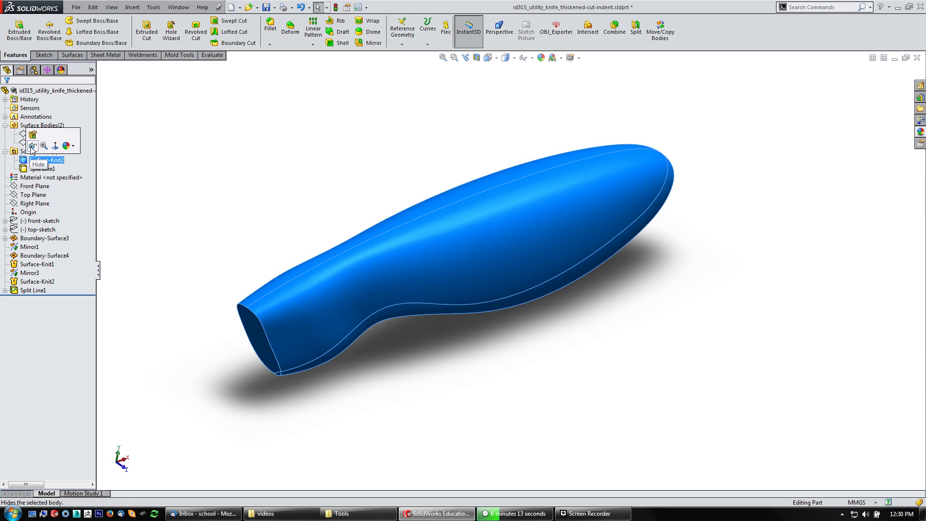
{"action": "left_click", "coordinate": [31, 147]}
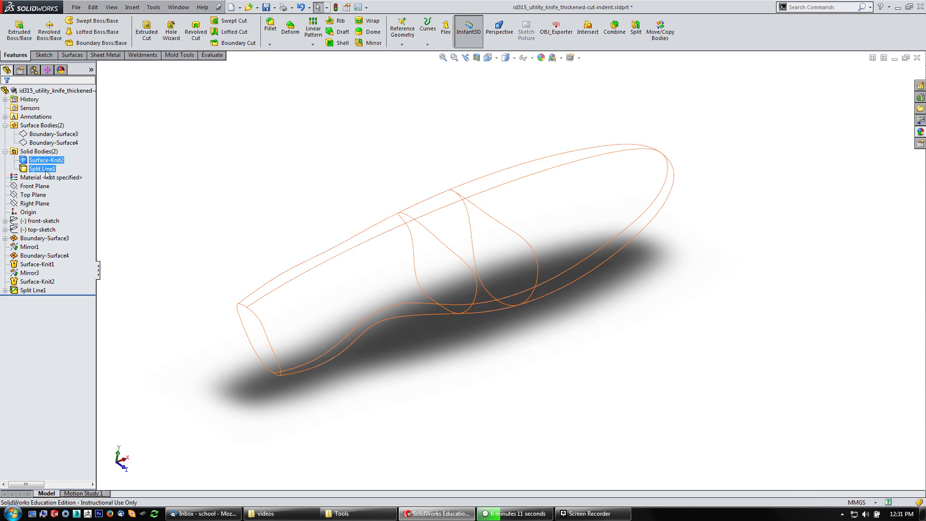
Try to toggle the visibility of the Split Line1 solid body
{"action": "left_click", "coordinate": [42, 168]}
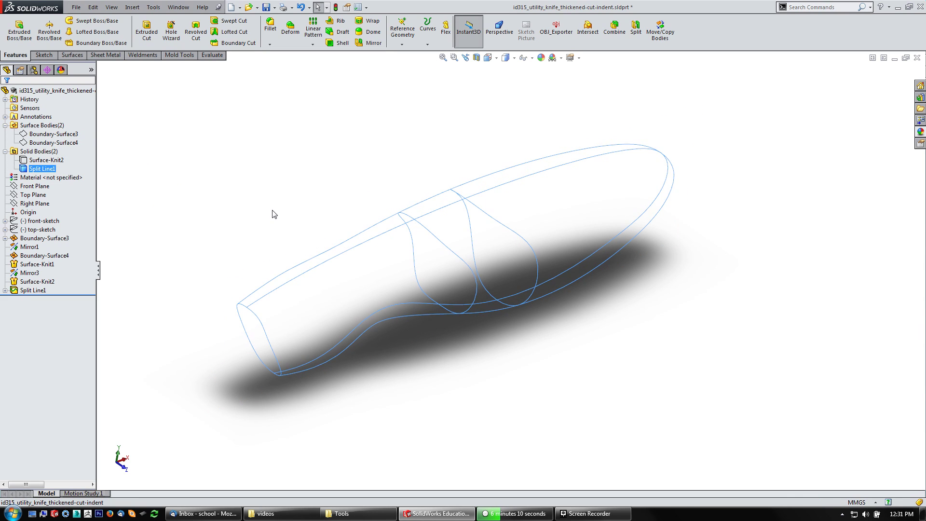
{"action": "left_click", "coordinate": [50, 170]}
{"action": "left_click", "coordinate": [56, 155]}
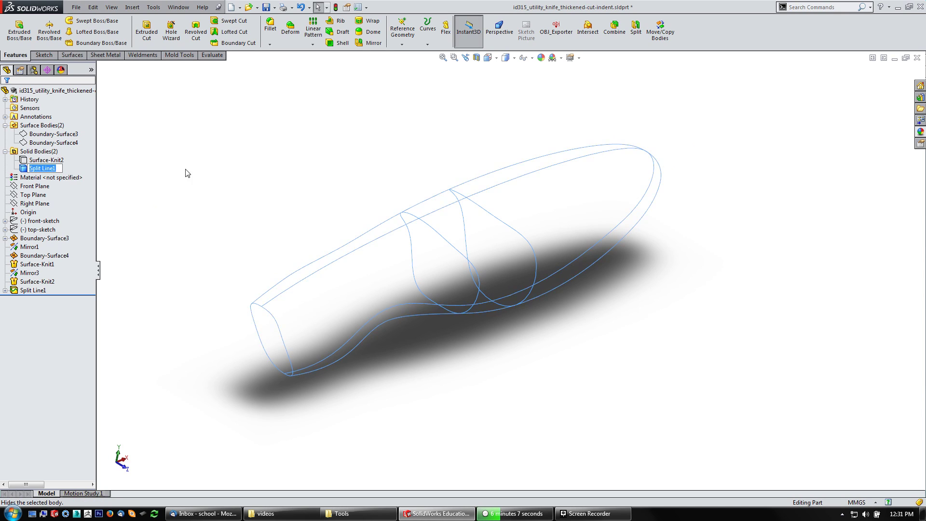
{"action": "left_click", "coordinate": [47, 165]}
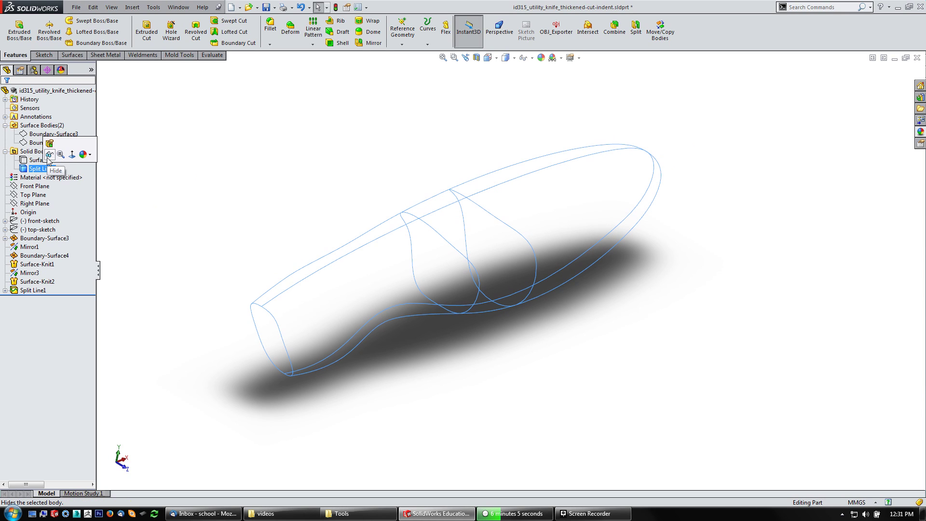
{"action": "left_click", "coordinate": [50, 154]}
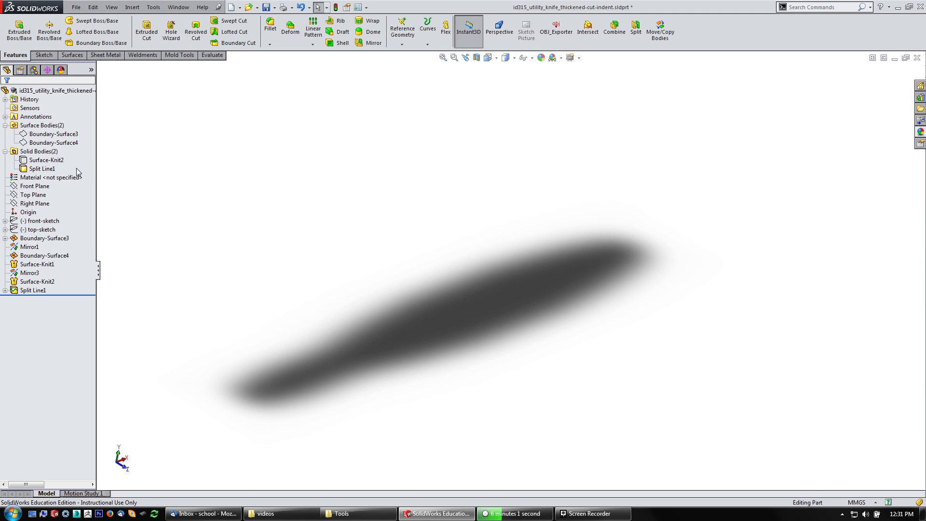
{"action": "left_click", "coordinate": [54, 169]}
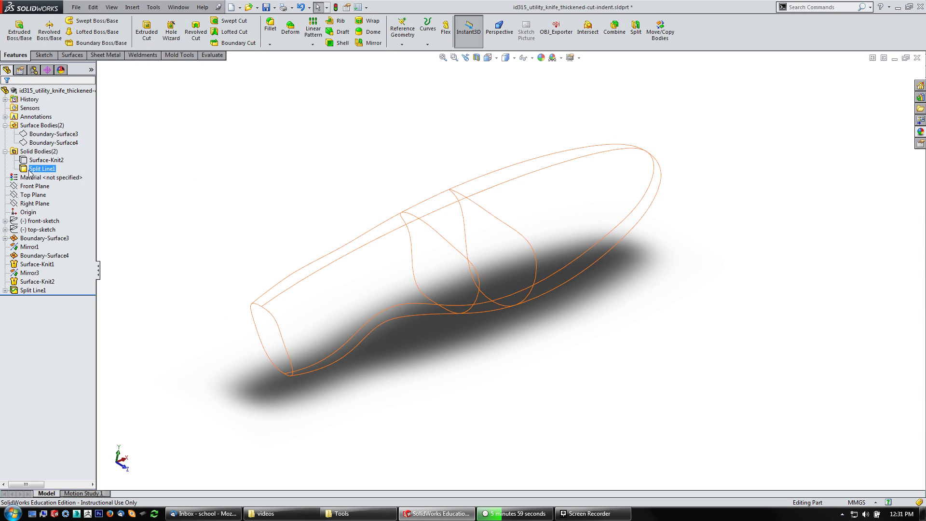
Hide all solid bodies at once and show only the Split Line1 body again
{"action": "left_click", "coordinate": [36, 151]}
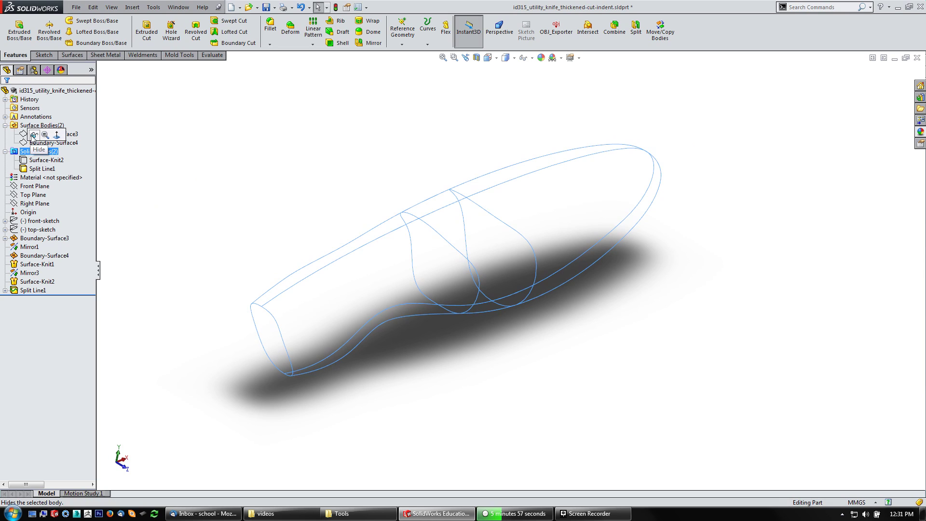
{"action": "left_click", "coordinate": [33, 135]}
{"action": "left_click", "coordinate": [29, 160]}
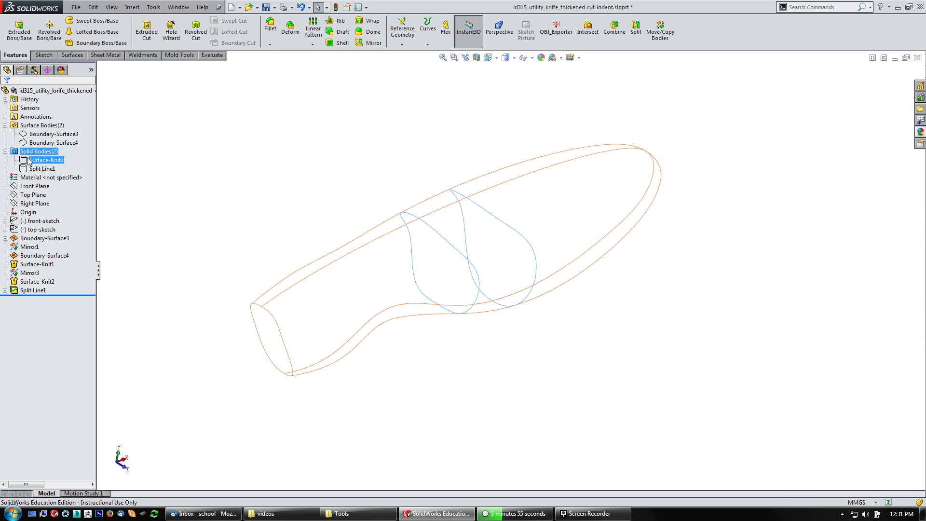
{"action": "left_click", "coordinate": [36, 169]}
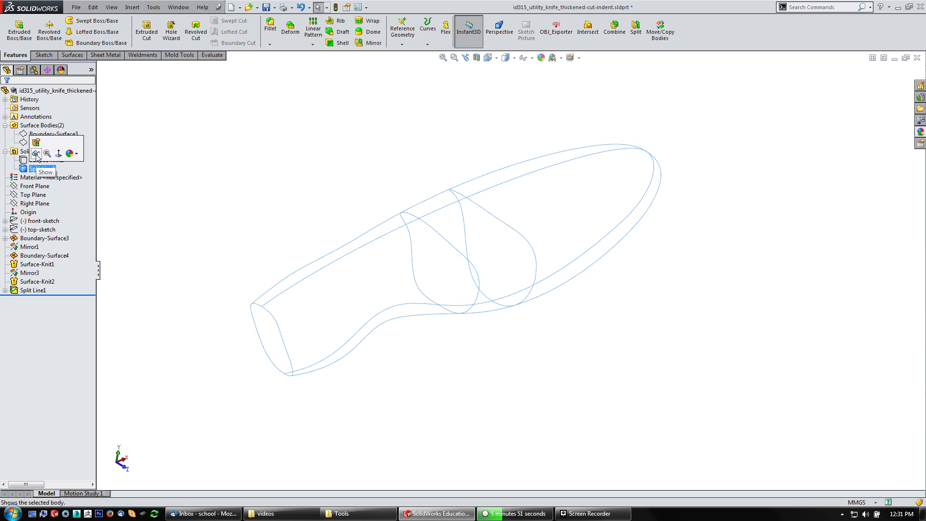
{"action": "left_click", "coordinate": [36, 154]}
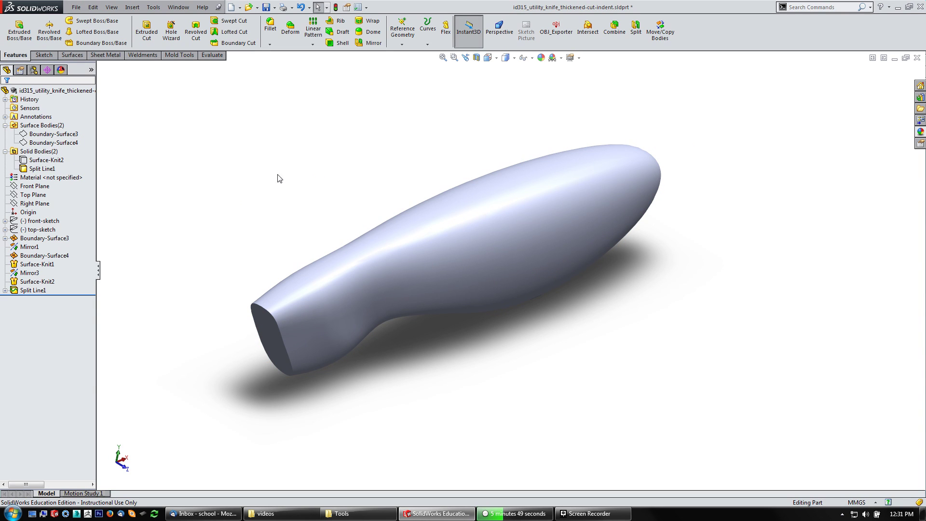
Compare the two solid bodies and undo the visibility changes along with the Split Line1 feature
{"action": "left_click", "coordinate": [51, 162]}
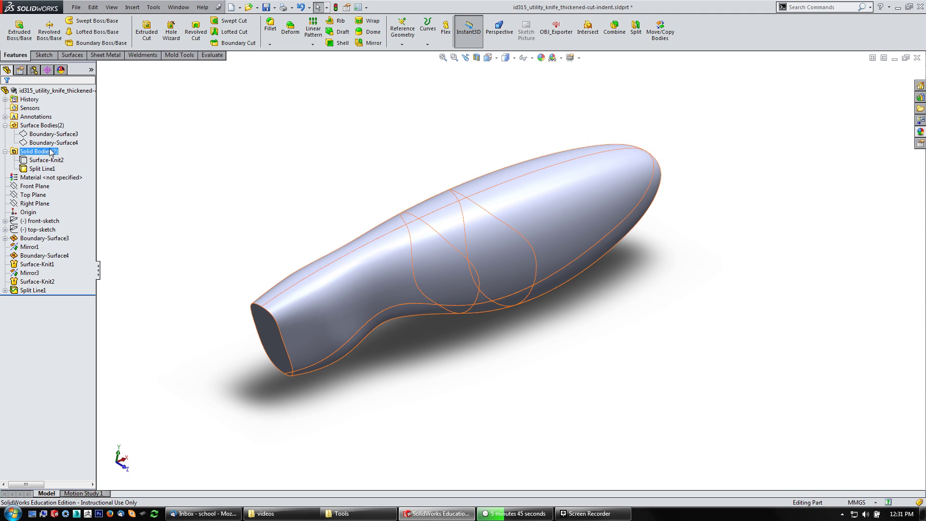
{"action": "left_click", "coordinate": [54, 153]}
{"action": "left_click", "coordinate": [48, 161]}
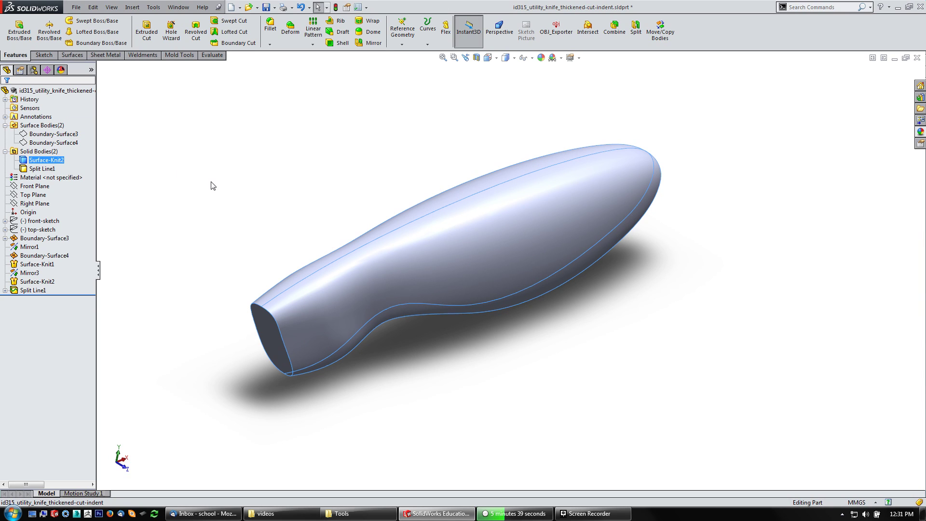
{"action": "left_click", "coordinate": [35, 290]}
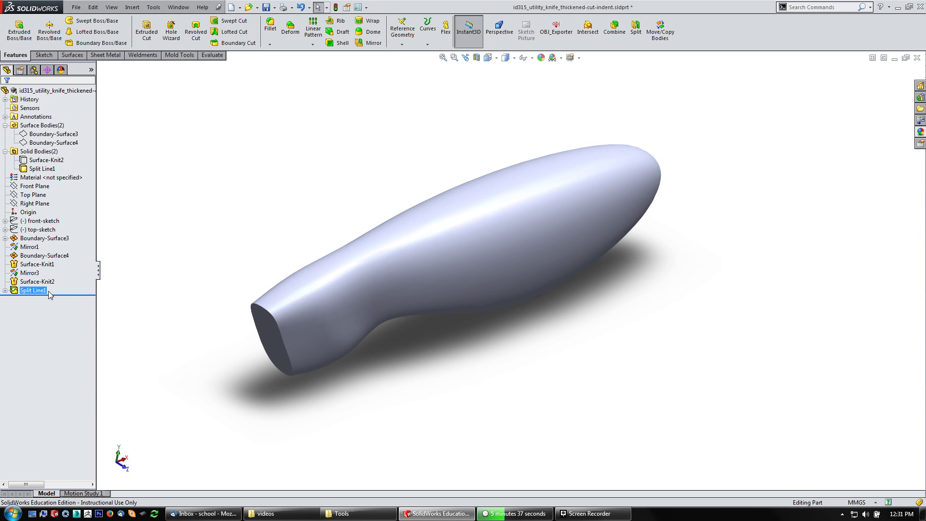
{"action": "left_click", "coordinate": [168, 232]}
{"action": "key", "text": "ctrl+z"}
{"action": "key", "text": "ctrl+z"}
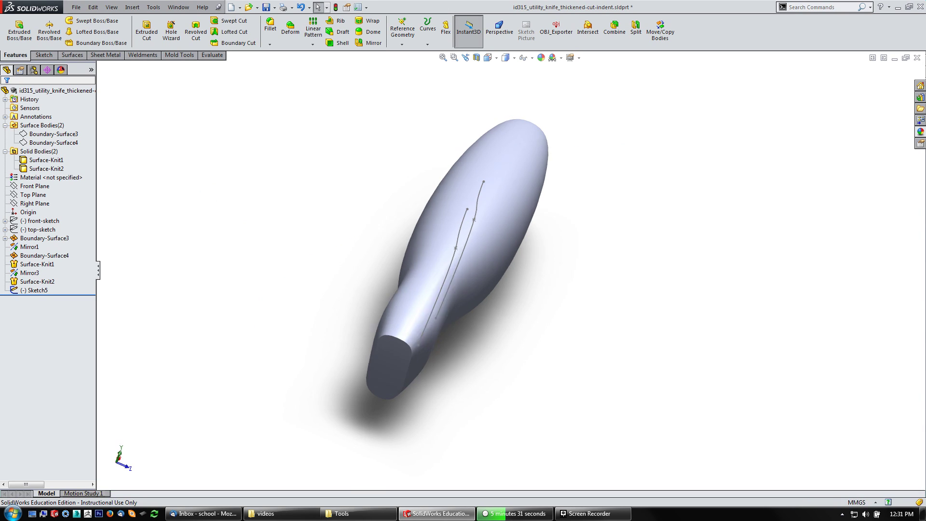
Hide the Surface-Knit2 solid body, leaving Surface-Knit1 and the two-spline sketch displayed
{"action": "left_click", "coordinate": [46, 168]}
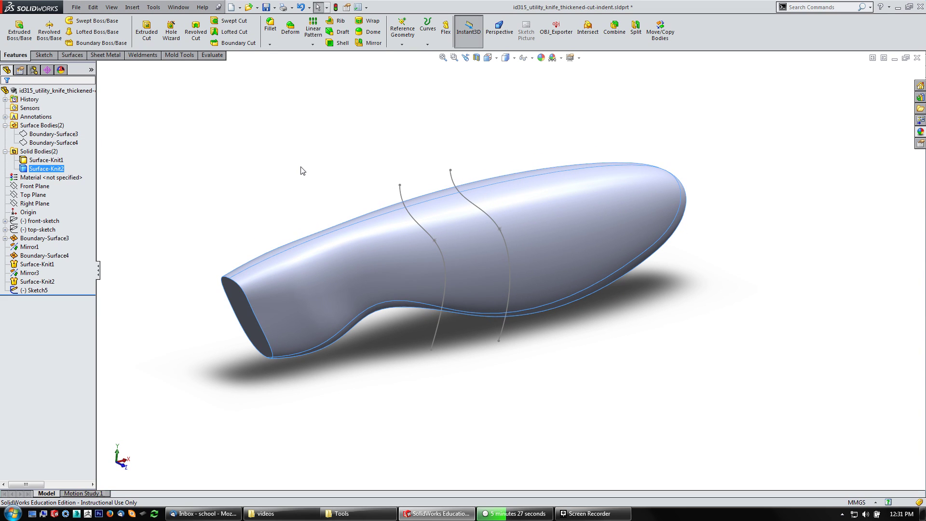
{"action": "left_click", "coordinate": [243, 162]}
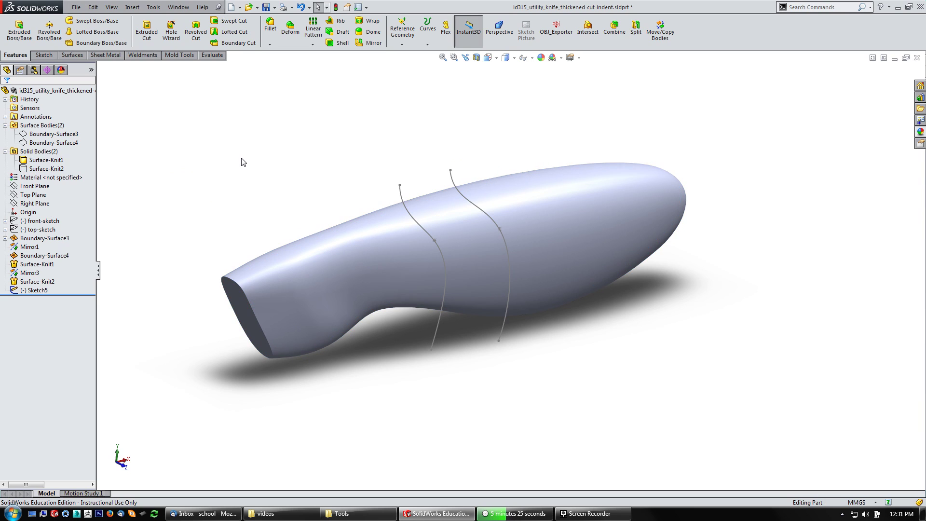
{"action": "left_click", "coordinate": [42, 142]}
{"action": "left_click", "coordinate": [456, 123]}
Create a projection Split Line from Sketch5 across both side faces of the visible handle body
{"action": "left_click", "coordinate": [429, 45]}
{"action": "left_click", "coordinate": [434, 54]}
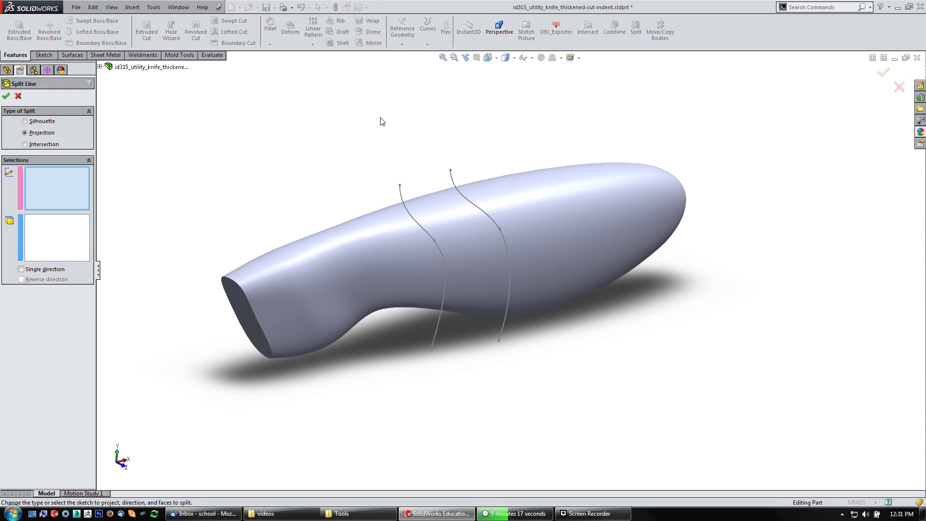
{"action": "left_click", "coordinate": [401, 195]}
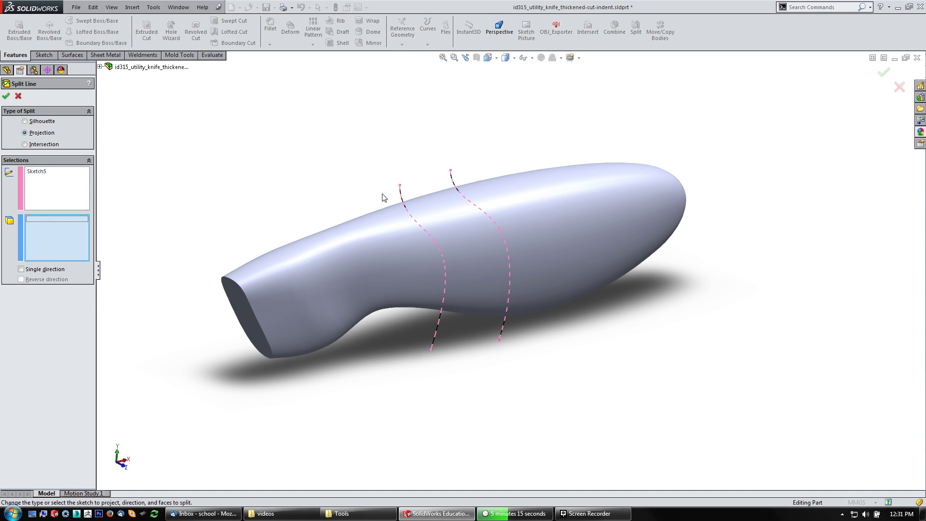
{"action": "left_click", "coordinate": [404, 225]}
{"action": "middle_click_drag", "start_coordinate": [265, 181], "coordinate": [435, 224]}
{"action": "left_click", "coordinate": [434, 225]}
{"action": "middle_click_drag", "start_coordinate": [323, 218], "coordinate": [264, 179]}
{"action": "left_click", "coordinate": [5, 97]}
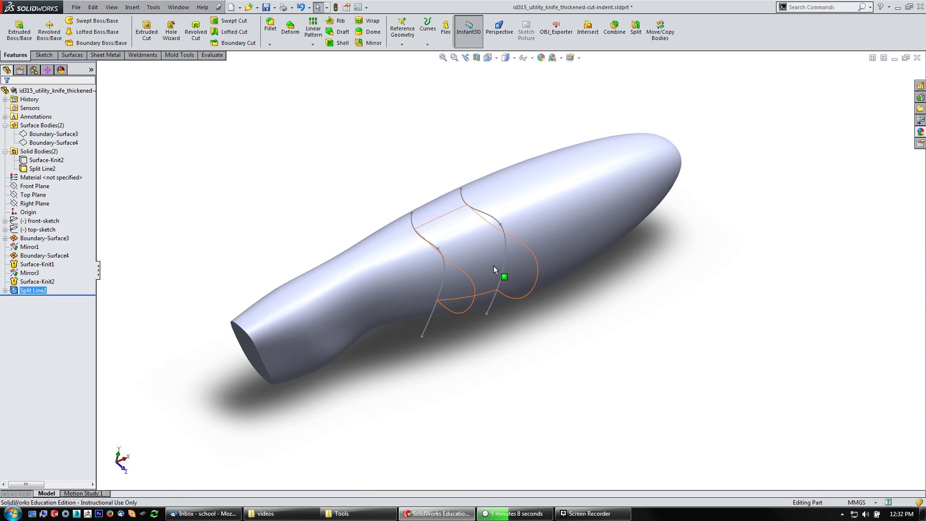
Check the band face on the handle and display the model shaded with its edges
{"action": "left_click", "coordinate": [494, 265]}
{"action": "left_click", "coordinate": [388, 180]}
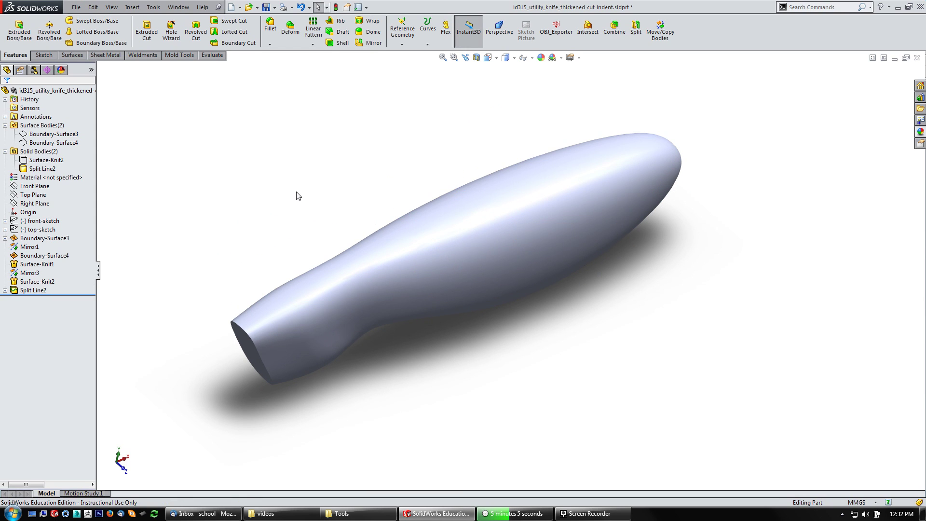
{"action": "left_click", "coordinate": [514, 58]}
{"action": "left_click", "coordinate": [508, 68]}
{"action": "middle_click_drag", "start_coordinate": [324, 209], "coordinate": [326, 171]}
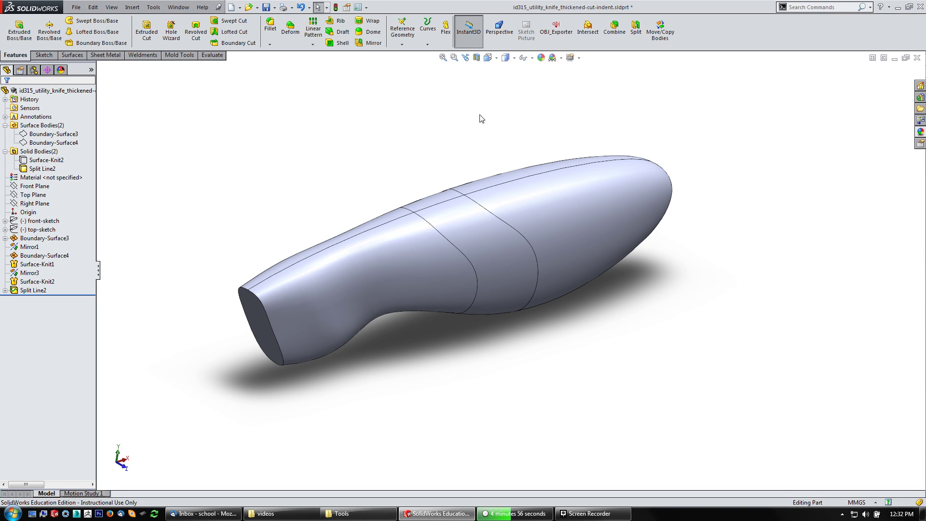
Offset the two band faces between the split lines outward by 0.5 mm as a new surface
{"action": "left_click", "coordinate": [488, 239]}
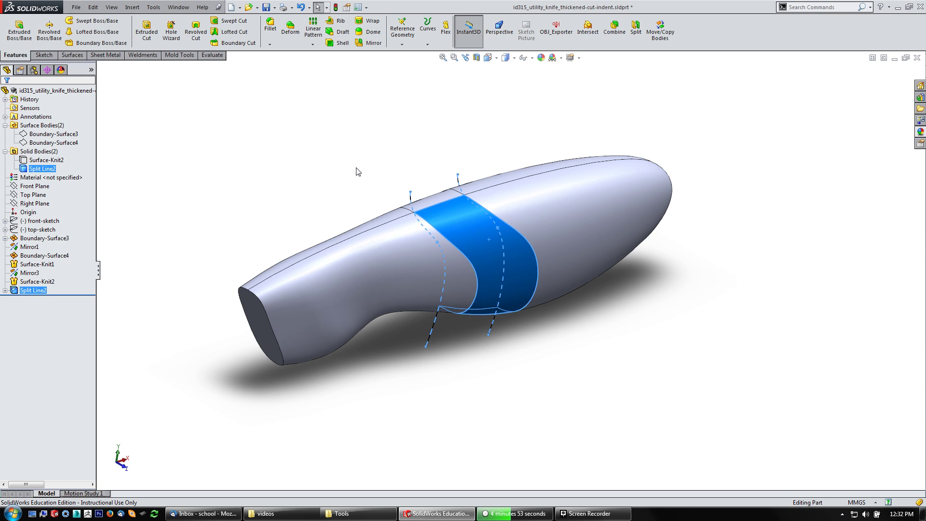
{"action": "middle_click_drag", "start_coordinate": [352, 129], "coordinate": [409, 193]}
{"action": "left_click", "coordinate": [449, 219], "text": "ctrl"}
{"action": "middle_click_drag", "start_coordinate": [287, 220], "coordinate": [227, 154]}
{"action": "middle_click_drag", "start_coordinate": [232, 227], "coordinate": [256, 108]}
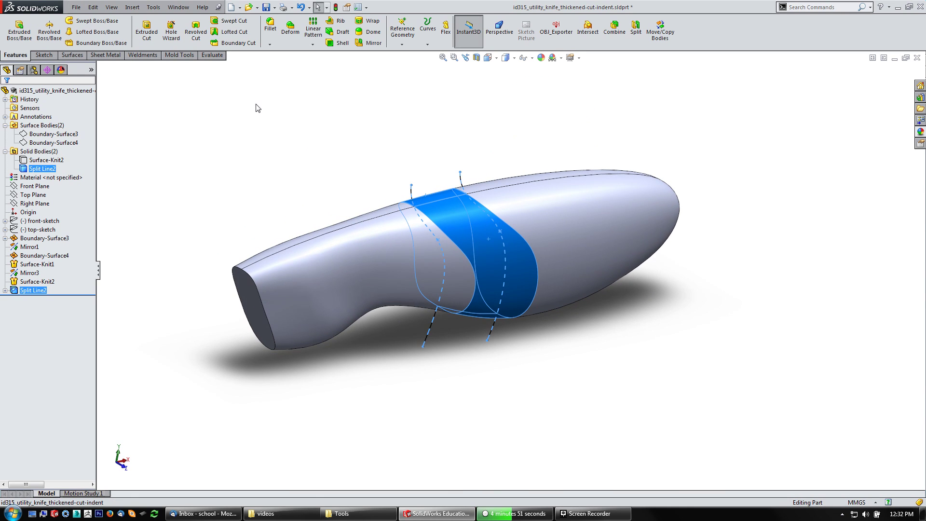
{"action": "left_click", "coordinate": [72, 55]}
{"action": "left_click", "coordinate": [214, 31]}
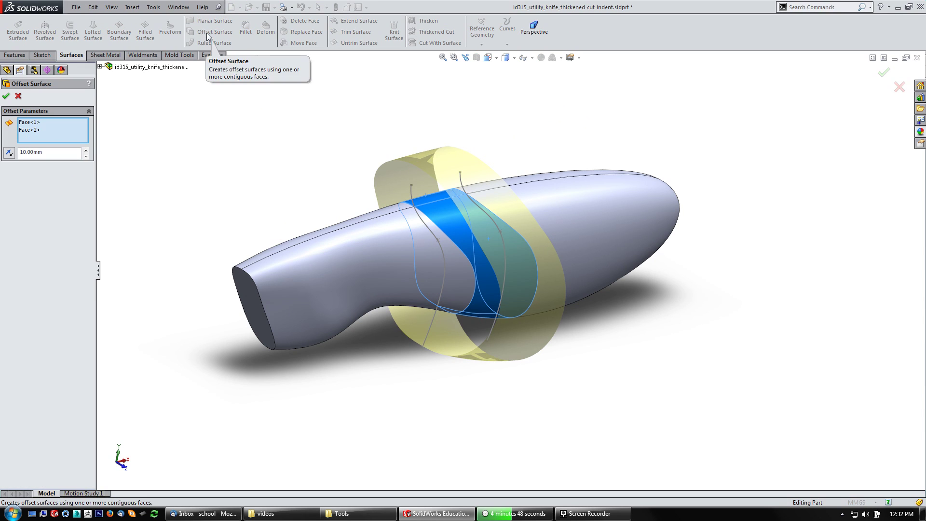
{"action": "double_click", "coordinate": [40, 154]}
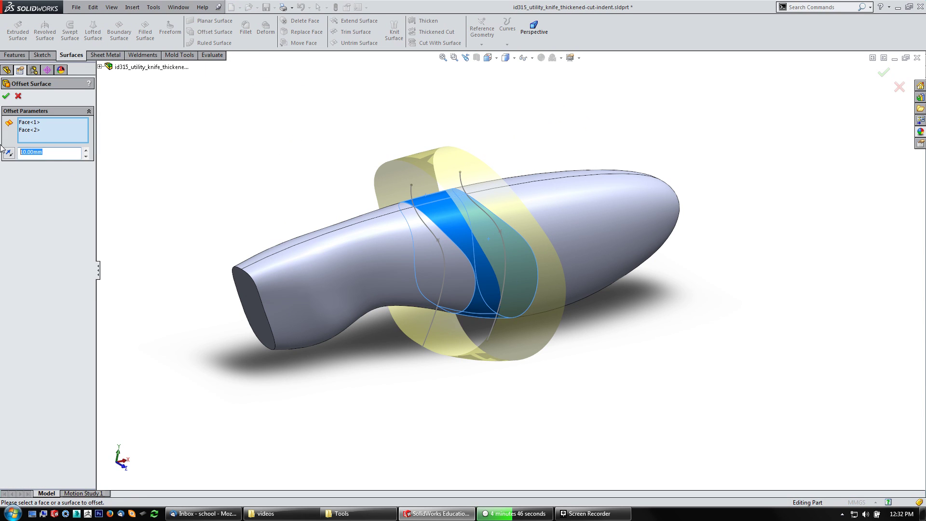
{"action": "type", "text": "0.5"}
{"action": "key", "text": "Return"}
{"action": "scroll", "coordinate": [516, 253], "scroll_direction": "down", "scroll_amount": 2}
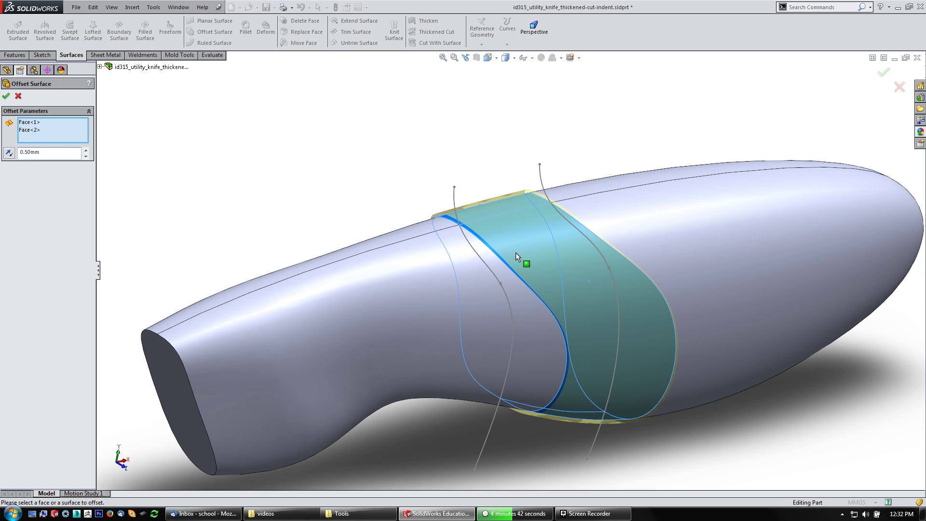
{"action": "scroll", "coordinate": [289, 180], "scroll_direction": "down", "scroll_amount": 2}
{"action": "middle_click_drag", "start_coordinate": [381, 272], "coordinate": [439, 217]}
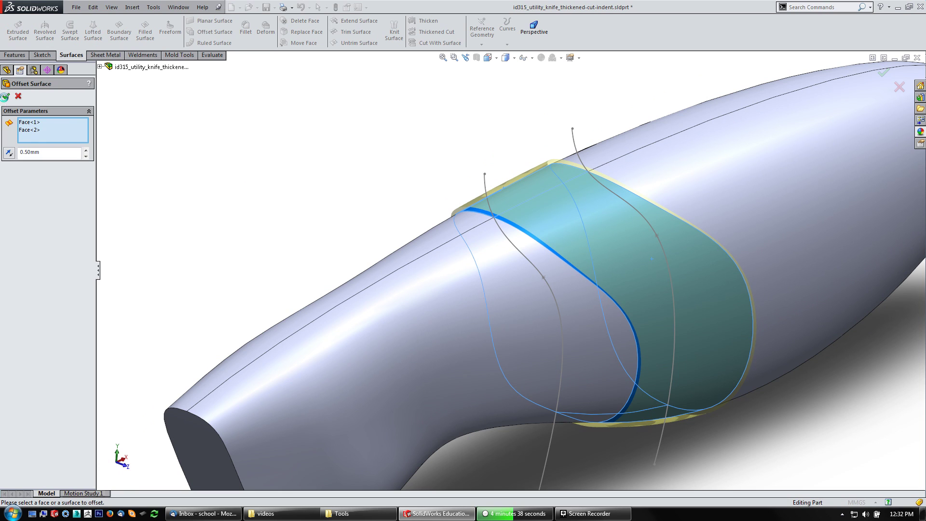
{"action": "left_click", "coordinate": [6, 95]}
{"action": "scroll", "coordinate": [303, 205], "scroll_direction": "up", "scroll_amount": 3}
{"action": "scroll", "coordinate": [294, 203], "scroll_direction": "down", "scroll_amount": 3}
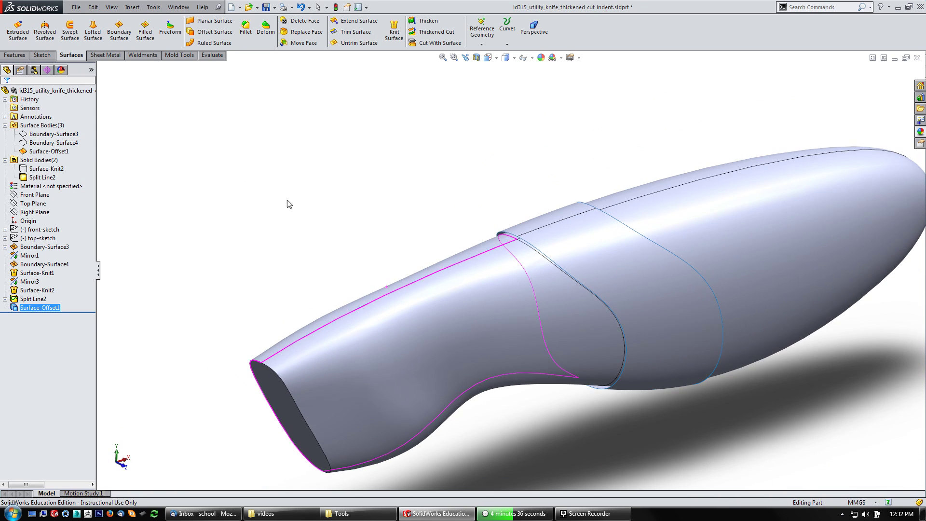
Hide the Split Line2 solid body to isolate the offset band surface
{"action": "left_click", "coordinate": [49, 179]}
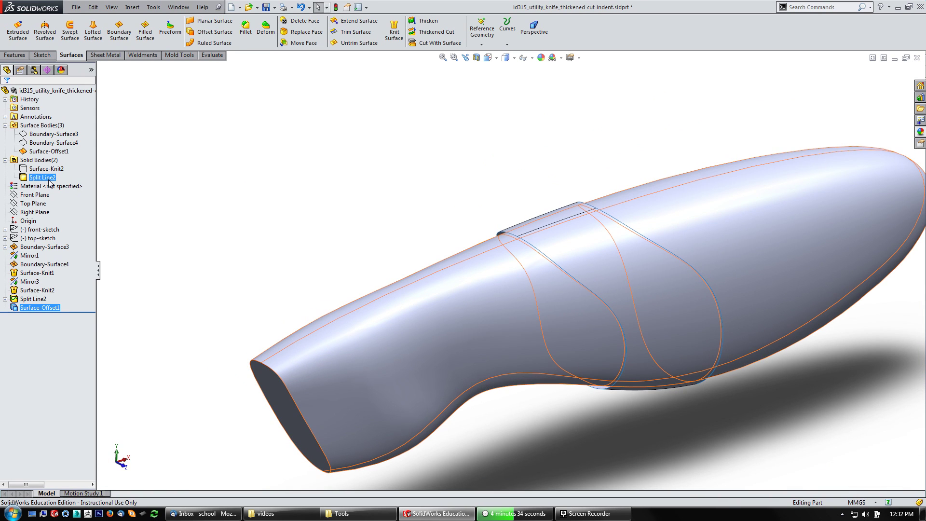
{"action": "left_click", "coordinate": [107, 207]}
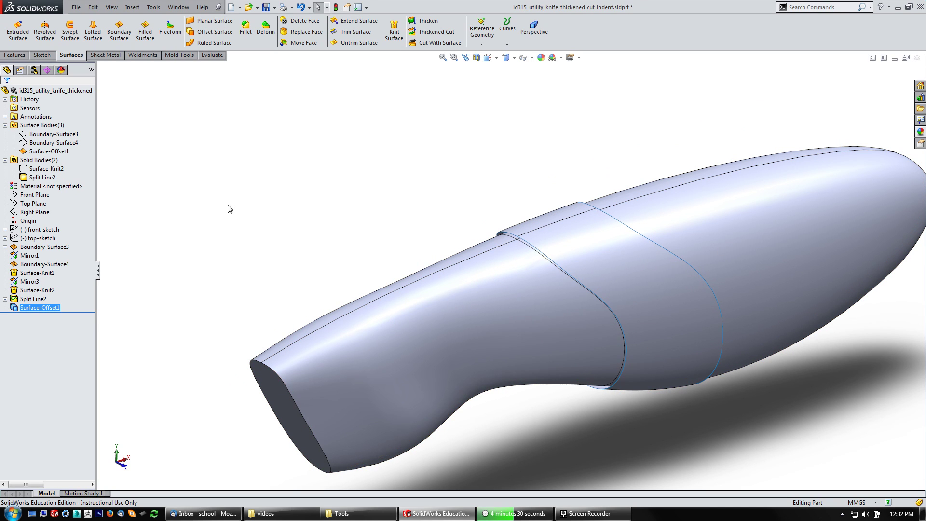
{"action": "left_click", "coordinate": [49, 179]}
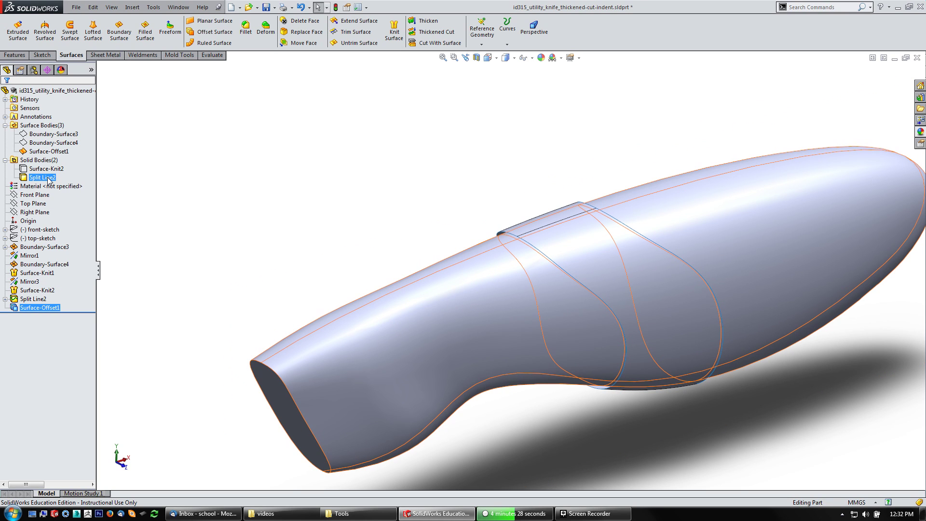
{"action": "left_click", "coordinate": [47, 178]}
{"action": "left_click", "coordinate": [54, 161]}
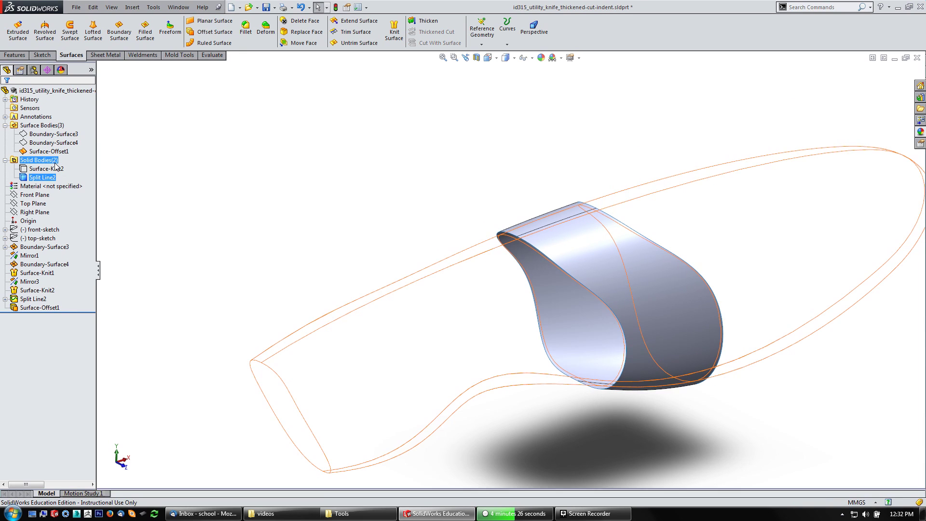
Show the Surface-Knit2 solid body and hide the Surface-Offset1 surface body to check the unsplit handle
{"action": "left_click", "coordinate": [46, 168]}
{"action": "left_click", "coordinate": [53, 153]}
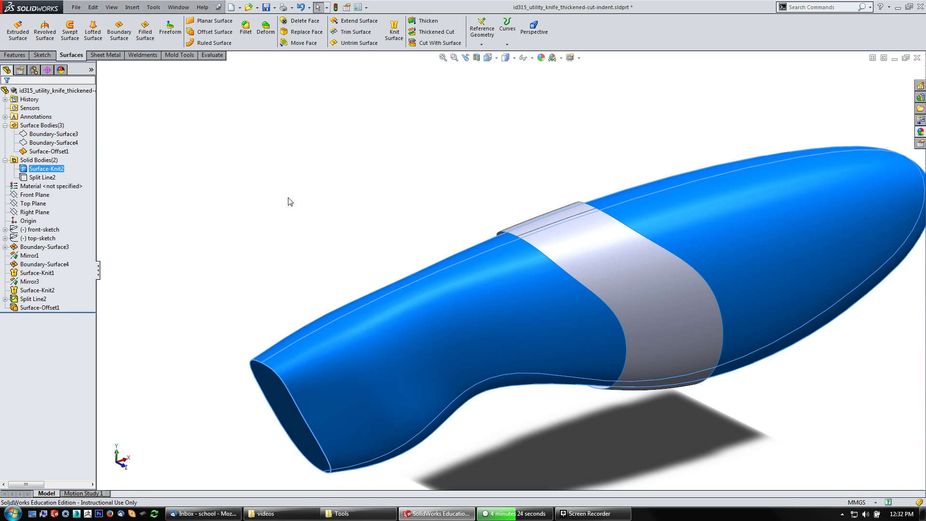
{"action": "left_click", "coordinate": [30, 153], "text": "ctrl"}
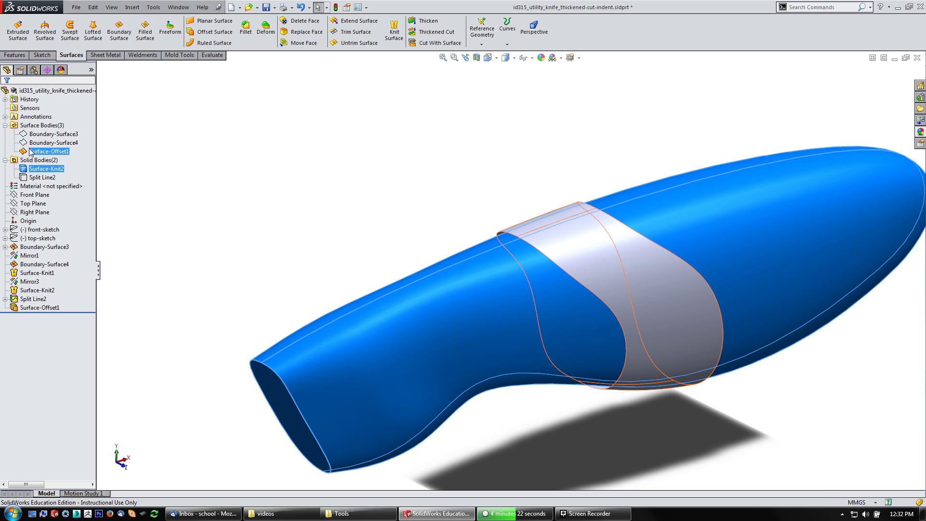
{"action": "left_click", "coordinate": [30, 152]}
{"action": "left_click", "coordinate": [41, 140]}
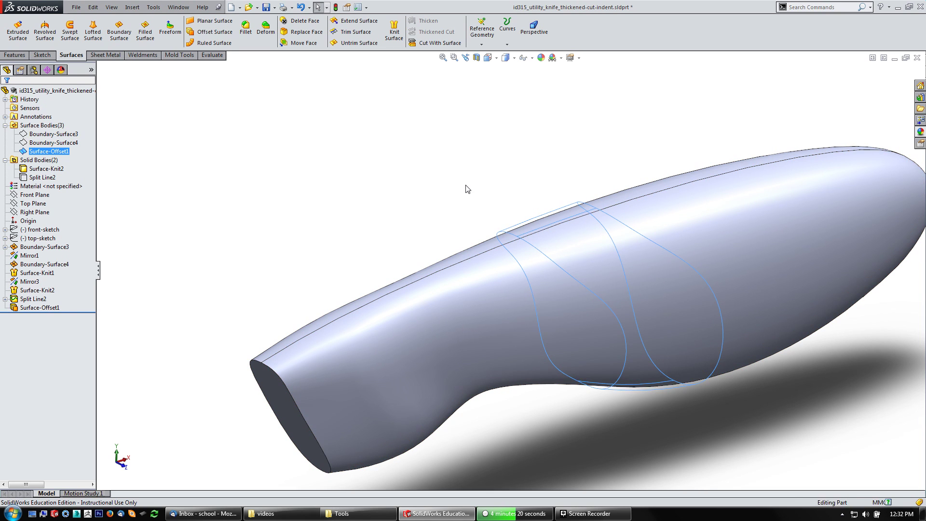
{"action": "left_click", "coordinate": [465, 189]}
{"action": "left_click", "coordinate": [638, 280]}
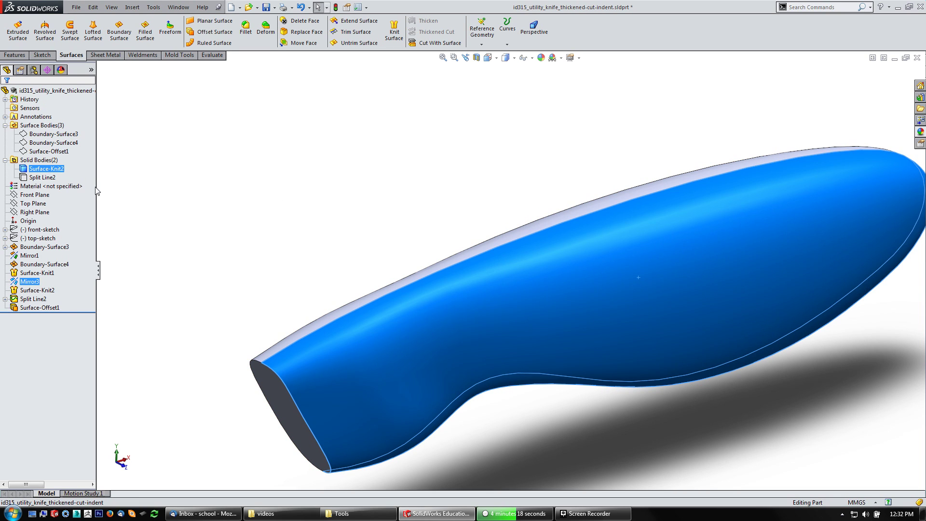
Show the Surface-Offset1 surface body around the handle
{"action": "left_click", "coordinate": [48, 151]}
{"action": "left_click", "coordinate": [38, 142], "text": "ctrl"}
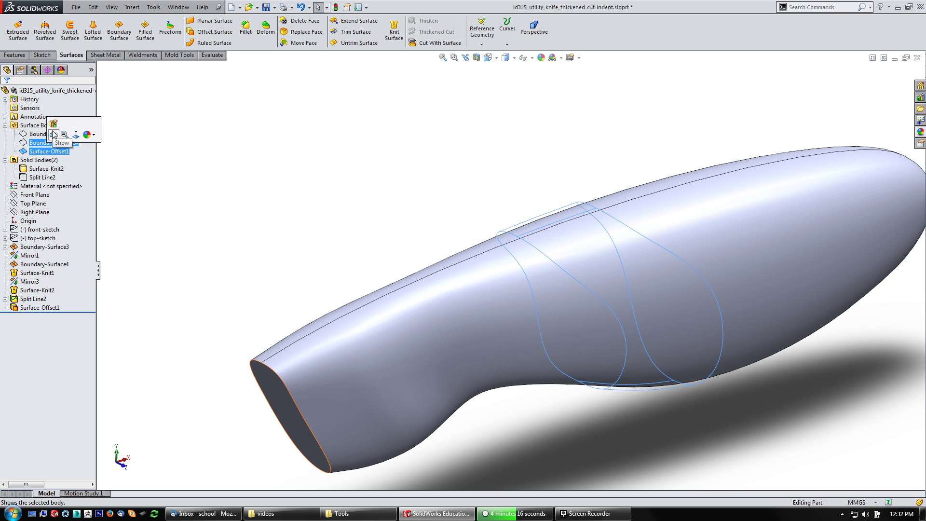
{"action": "left_click", "coordinate": [53, 135]}
{"action": "scroll", "coordinate": [651, 314], "scroll_direction": "down", "scroll_amount": 3}
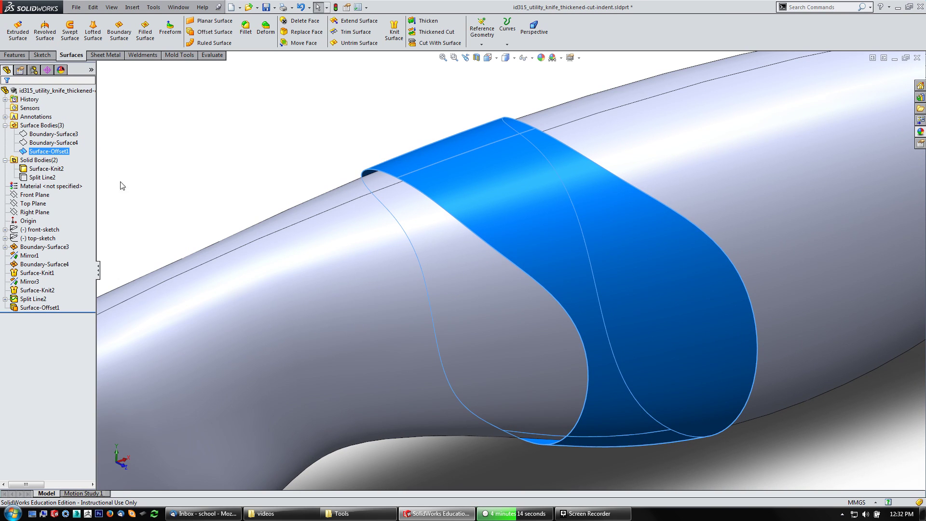
{"action": "middle_click_drag", "start_coordinate": [223, 161], "coordinate": [355, 126]}
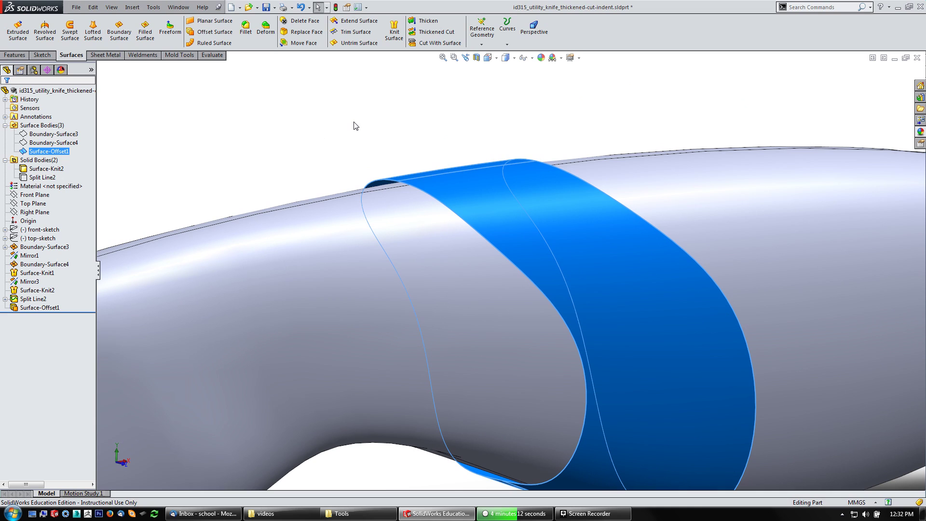
Thicken the Surface-Offset1 band surface by 1 mm with Merge result on
{"action": "left_click", "coordinate": [421, 24]}
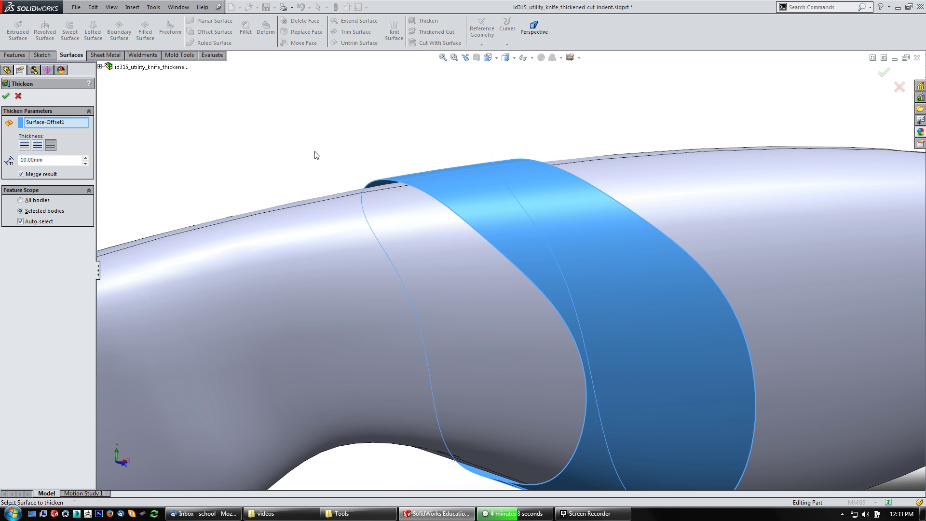
{"action": "double_click", "coordinate": [58, 160]}
{"action": "type", "text": "1"}
{"action": "scroll", "coordinate": [420, 244], "scroll_direction": "up", "scroll_amount": 2}
{"action": "scroll", "coordinate": [471, 306], "scroll_direction": "down", "scroll_amount": 4}
{"action": "scroll", "coordinate": [481, 298], "scroll_direction": "up", "scroll_amount": 3}
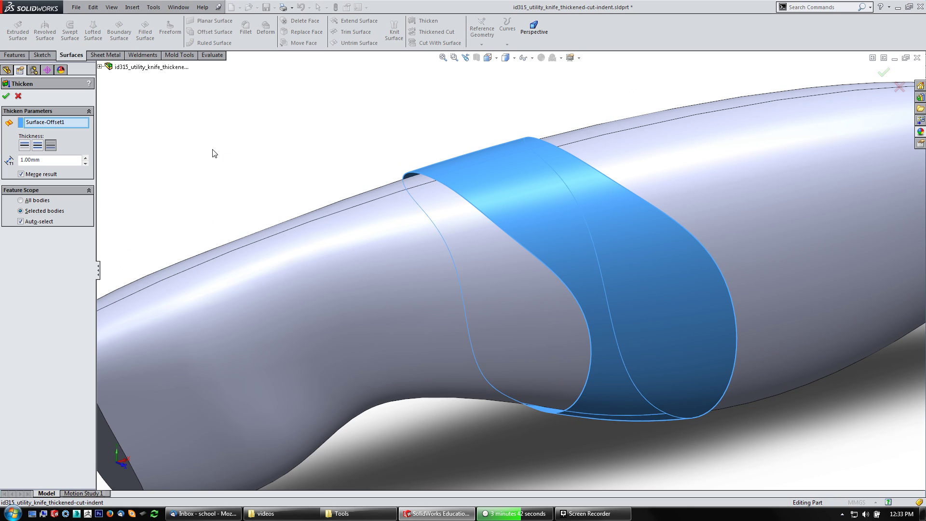
{"action": "left_click", "coordinate": [6, 98]}
Examine the thickened band's edge on the handle and check which solid body it belongs to
{"action": "scroll", "coordinate": [668, 322], "scroll_direction": "down", "scroll_amount": 3}
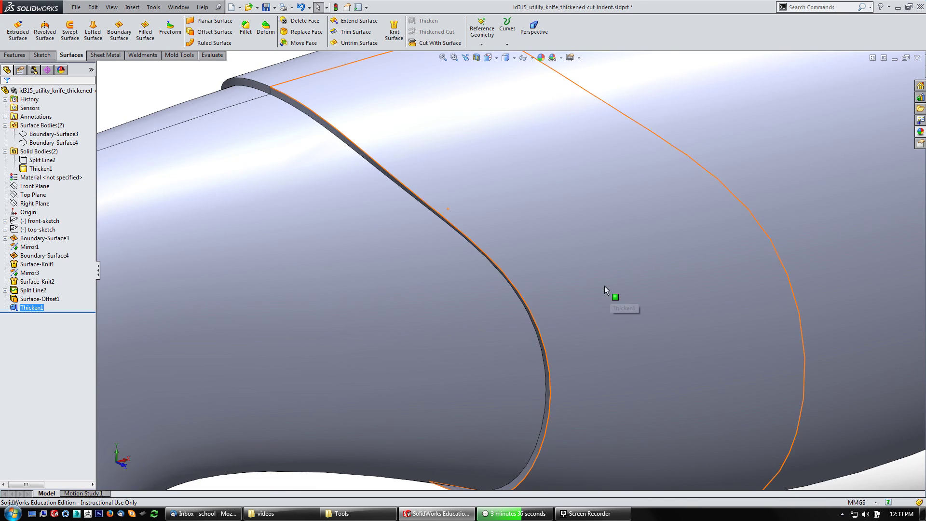
{"action": "scroll", "coordinate": [345, 139], "scroll_direction": "down", "scroll_amount": 4}
{"action": "scroll", "coordinate": [347, 167], "scroll_direction": "up", "scroll_amount": 2}
{"action": "left_click", "coordinate": [347, 167]}
{"action": "scroll", "coordinate": [347, 167], "scroll_direction": "up", "scroll_amount": 5}
{"action": "left_click", "coordinate": [42, 168]}
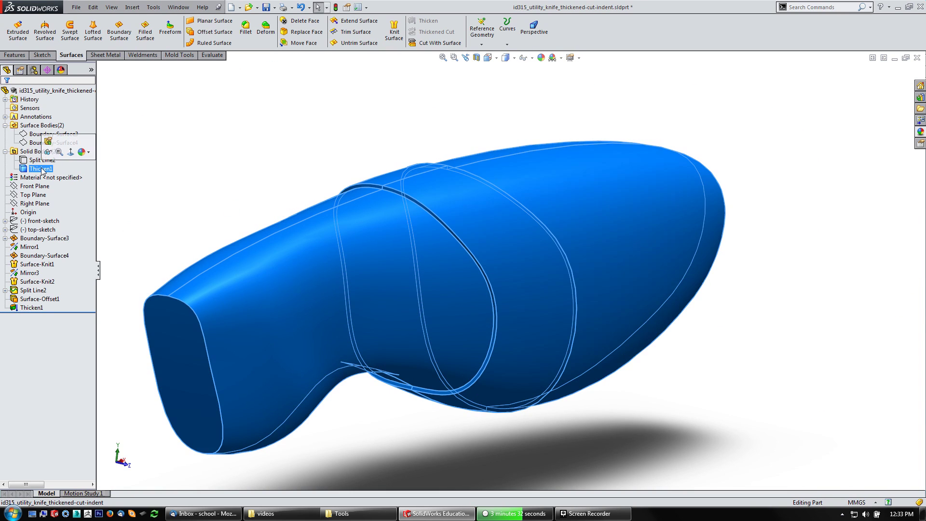
{"action": "scroll", "coordinate": [444, 238], "scroll_direction": "down", "scroll_amount": 2}
{"action": "scroll", "coordinate": [445, 238], "scroll_direction": "up", "scroll_amount": 2}
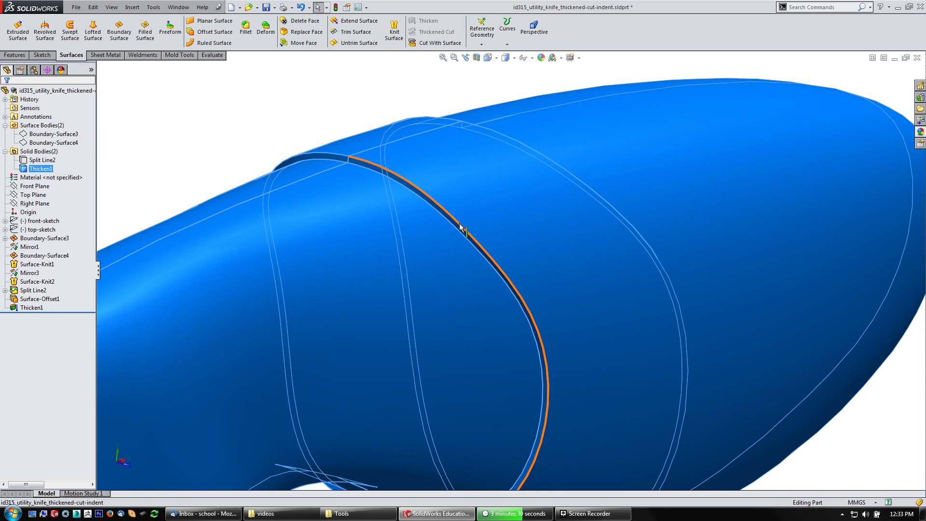
{"action": "scroll", "coordinate": [450, 259], "scroll_direction": "up", "scroll_amount": 2}
{"action": "left_click", "coordinate": [354, 146]}
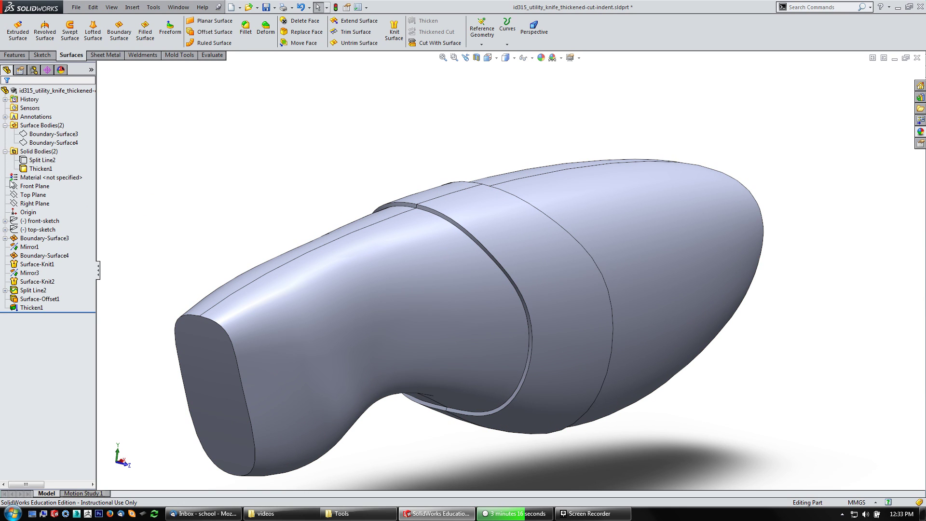
Edit the Thicken1 feature to turn off Merge result, making the band a separate solid body
{"action": "left_click", "coordinate": [43, 299]}
{"action": "left_click", "coordinate": [29, 308]}
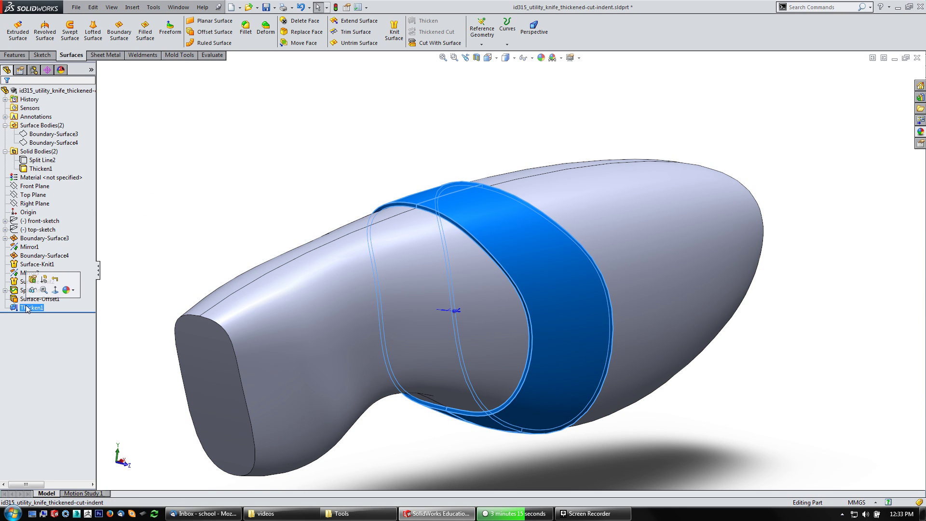
{"action": "left_click", "coordinate": [32, 279]}
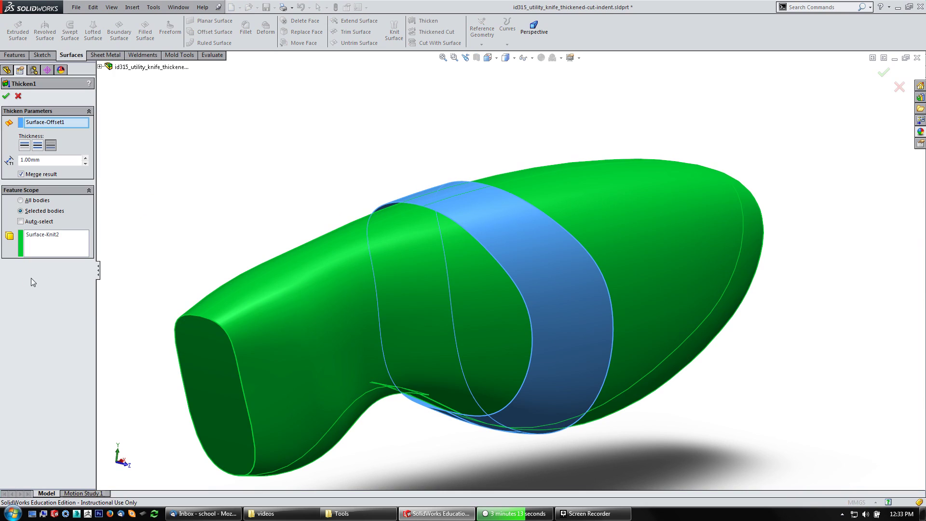
{"action": "left_click", "coordinate": [30, 175]}
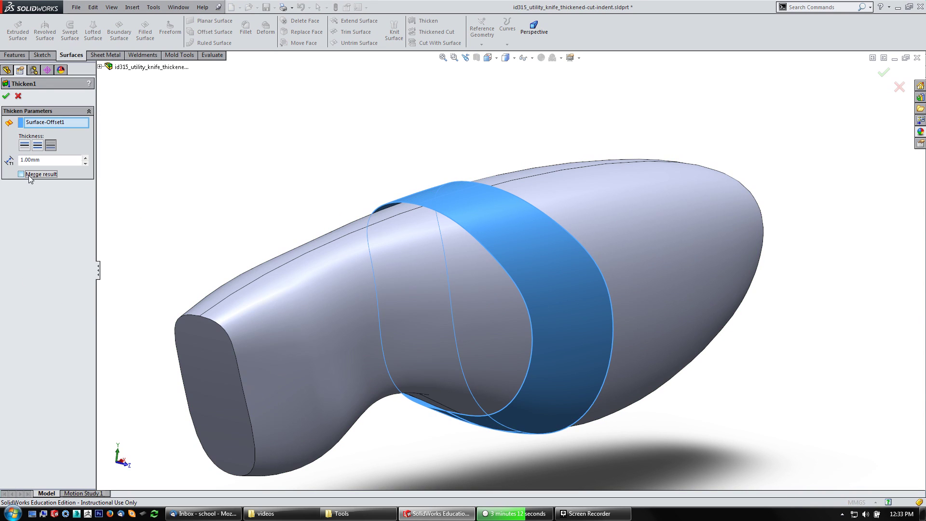
{"action": "left_click", "coordinate": [6, 97]}
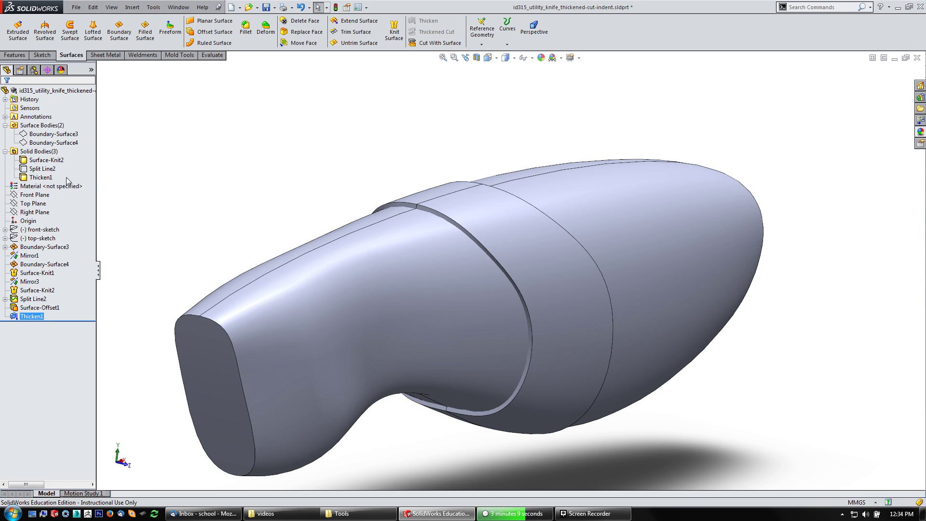
Inspect the Thicken1 band body in isolation and in place on the handle
{"action": "right_click", "coordinate": [43, 179]}
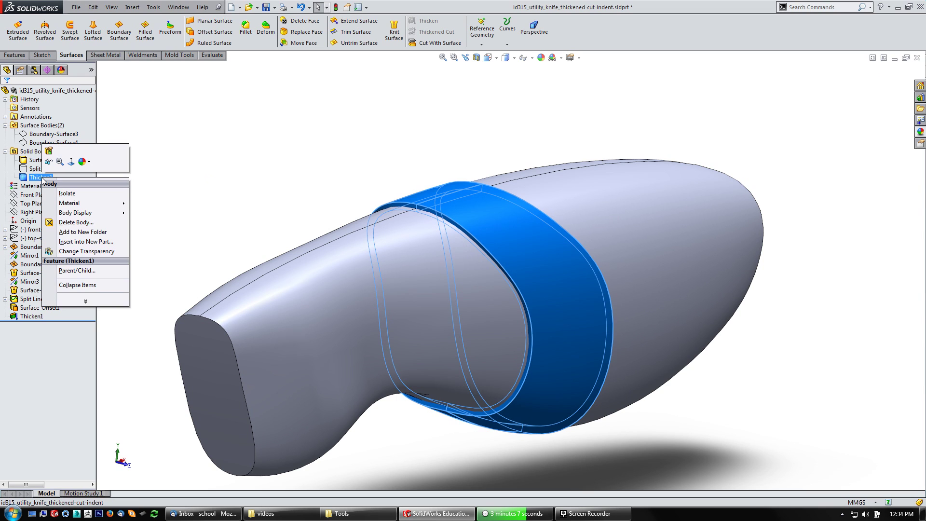
{"action": "left_click", "coordinate": [53, 194]}
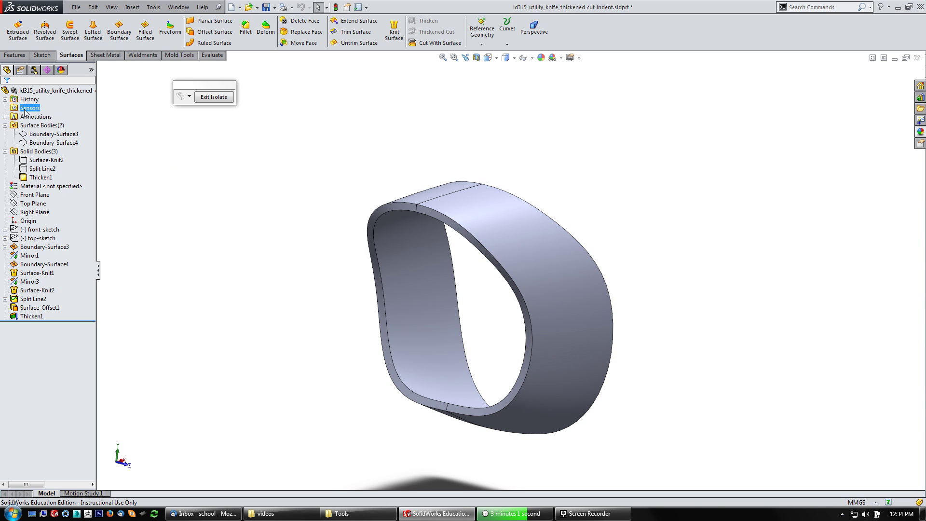
{"action": "left_click", "coordinate": [210, 97]}
{"action": "scroll", "coordinate": [299, 239], "scroll_direction": "down", "scroll_amount": 5}
{"action": "middle_click_drag", "start_coordinate": [305, 249], "coordinate": [300, 236]}
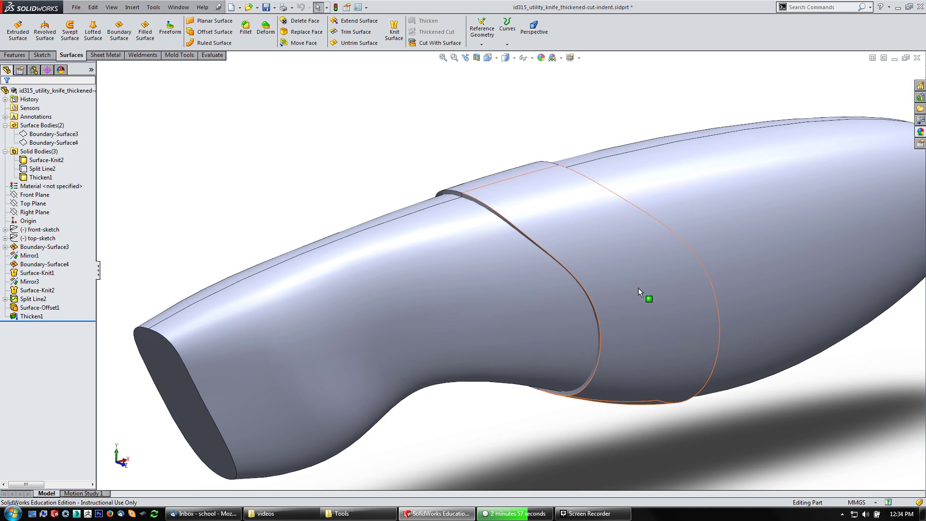
{"action": "scroll", "coordinate": [638, 291], "scroll_direction": "down", "scroll_amount": 1}
{"action": "scroll", "coordinate": [639, 291], "scroll_direction": "up", "scroll_amount": 1}
{"action": "middle_click_drag", "start_coordinate": [565, 279], "coordinate": [546, 268]}
{"action": "left_click", "coordinate": [41, 177]}
{"action": "left_click", "coordinate": [142, 201]}
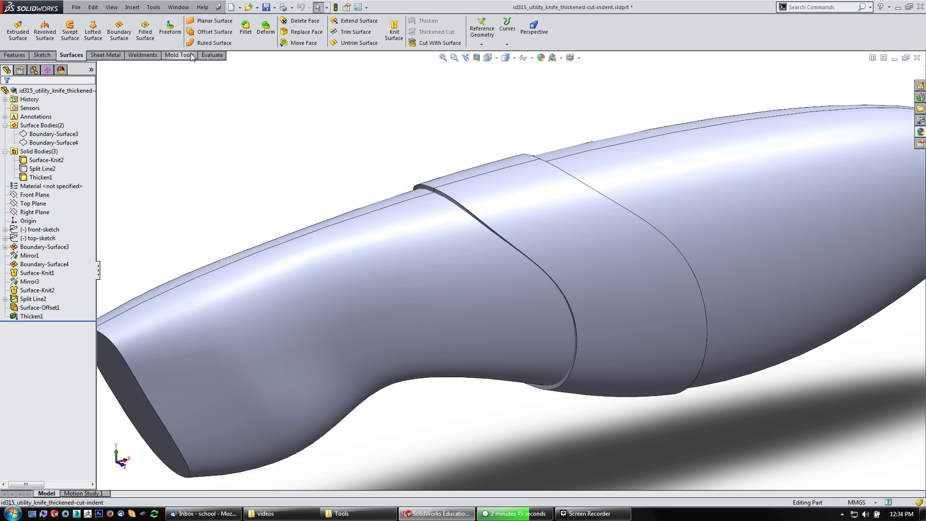
Switch the display to Wireframe and examine how the band body sits within the handle
{"action": "left_click", "coordinate": [513, 59]}
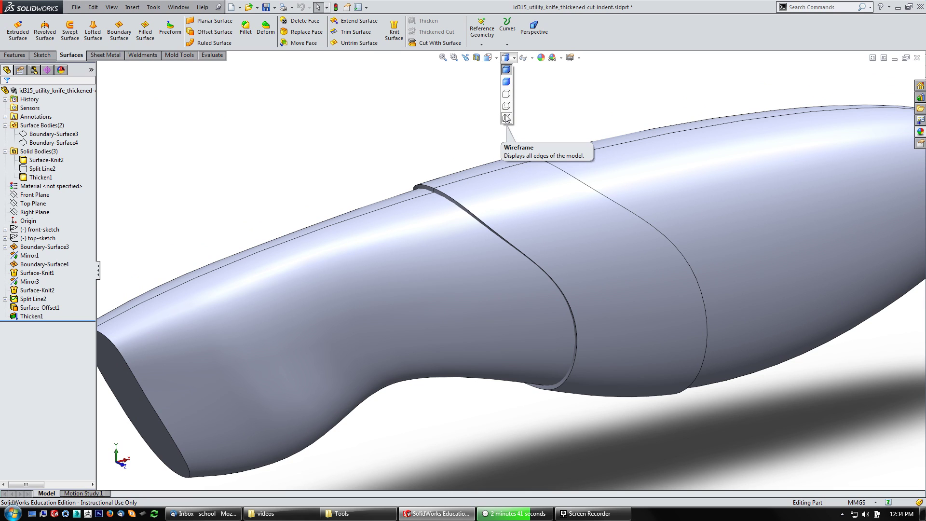
{"action": "left_click", "coordinate": [506, 117]}
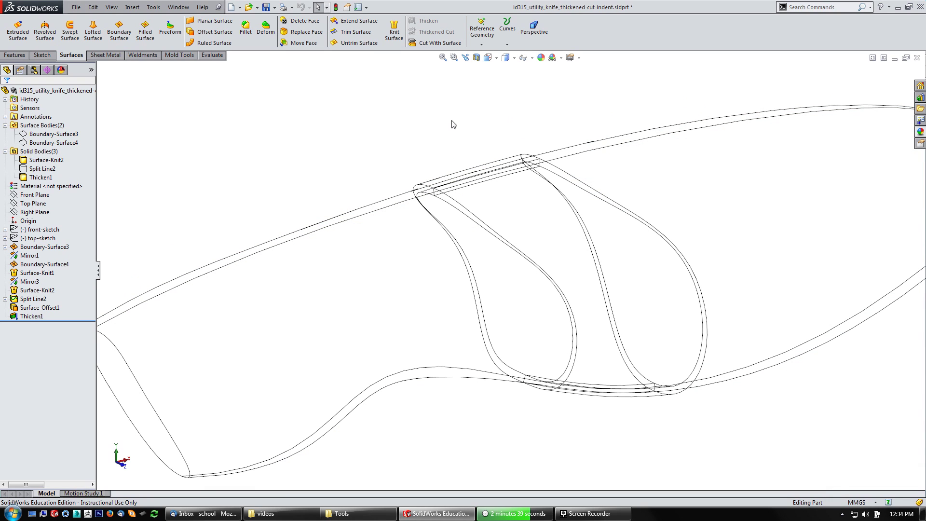
{"action": "middle_click_drag", "start_coordinate": [380, 275], "coordinate": [457, 269]}
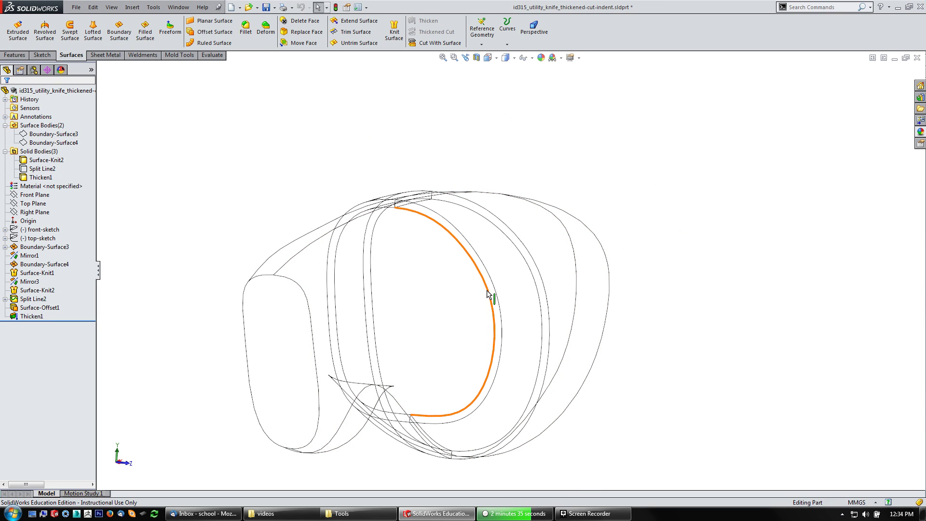
{"action": "middle_click_drag", "start_coordinate": [238, 149], "coordinate": [324, 224]}
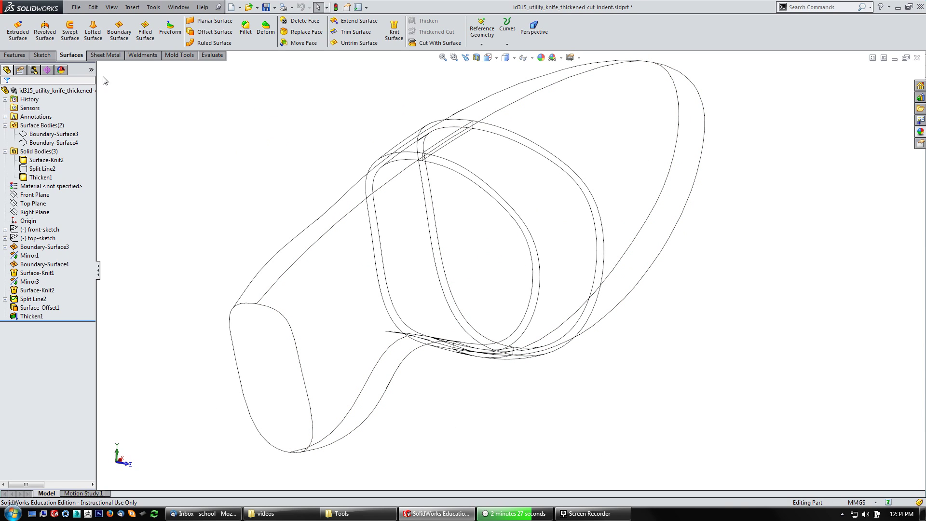
Start an Indent feature with the Surface-Knit2 handle body as the target body and Keep selections on
{"action": "left_click", "coordinate": [132, 7]}
{"action": "mouse_move", "coordinate": [142, 41]}
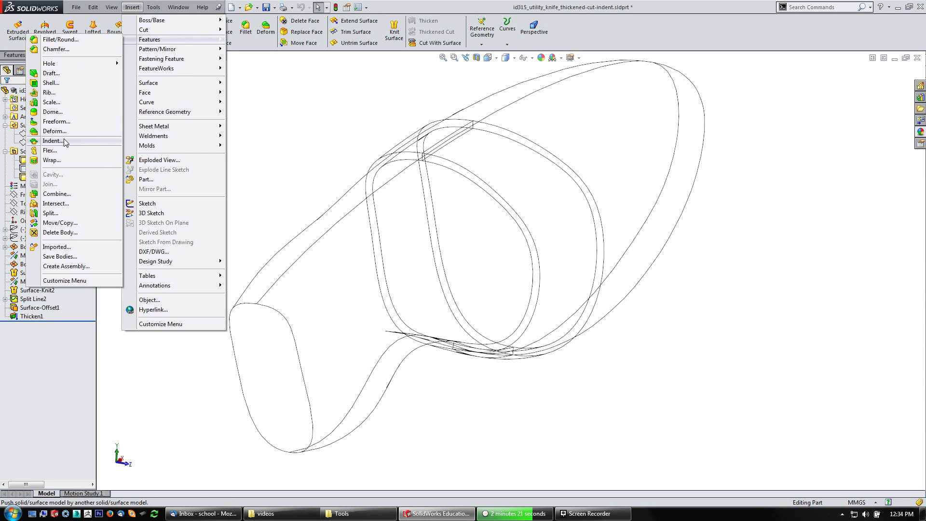
{"action": "left_click", "coordinate": [16, 55]}
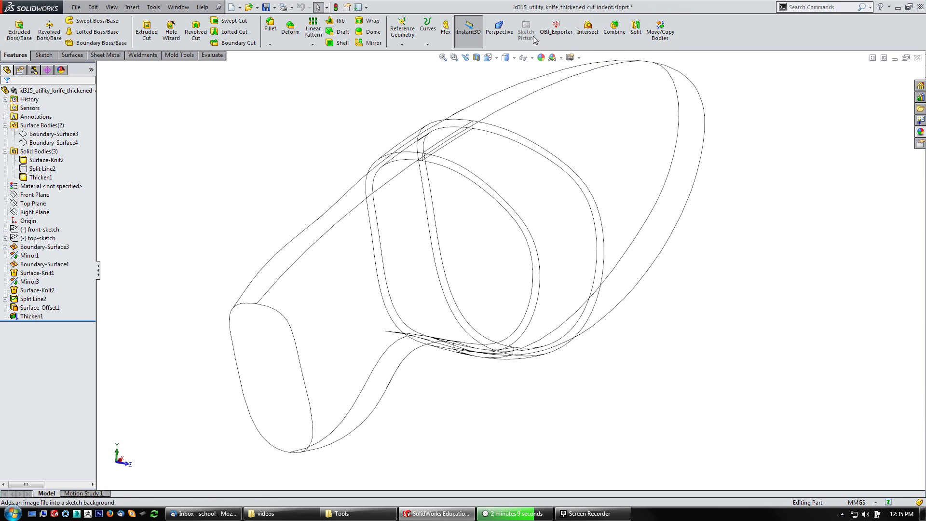
{"action": "left_click", "coordinate": [132, 8]}
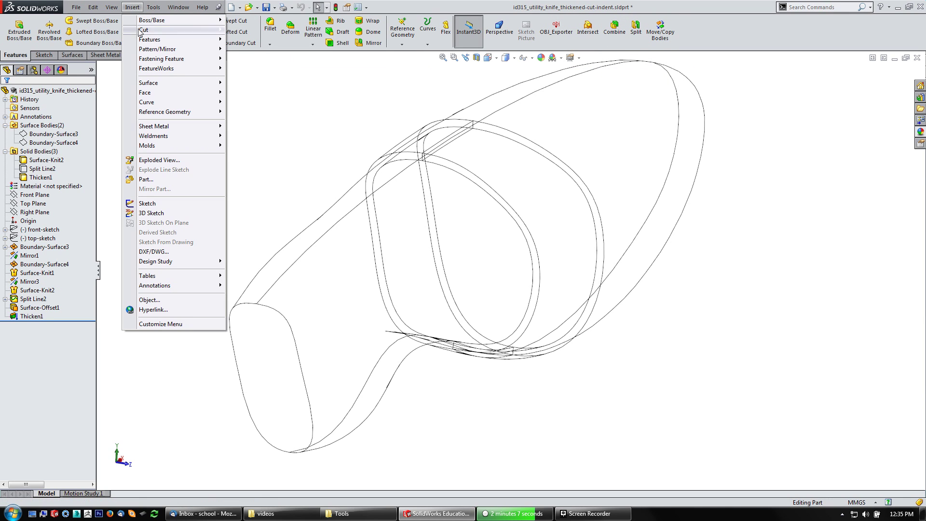
{"action": "mouse_move", "coordinate": [143, 43]}
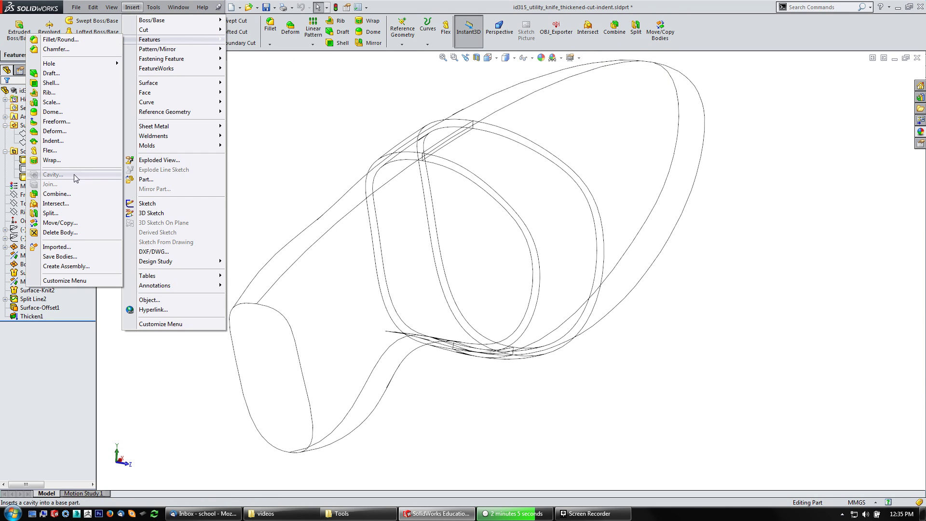
{"action": "left_click", "coordinate": [53, 141]}
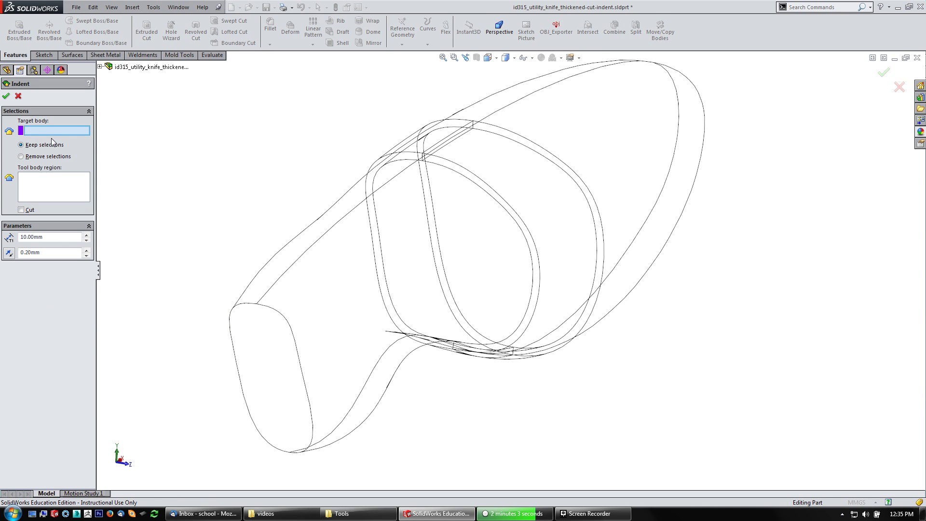
{"action": "left_click", "coordinate": [385, 260]}
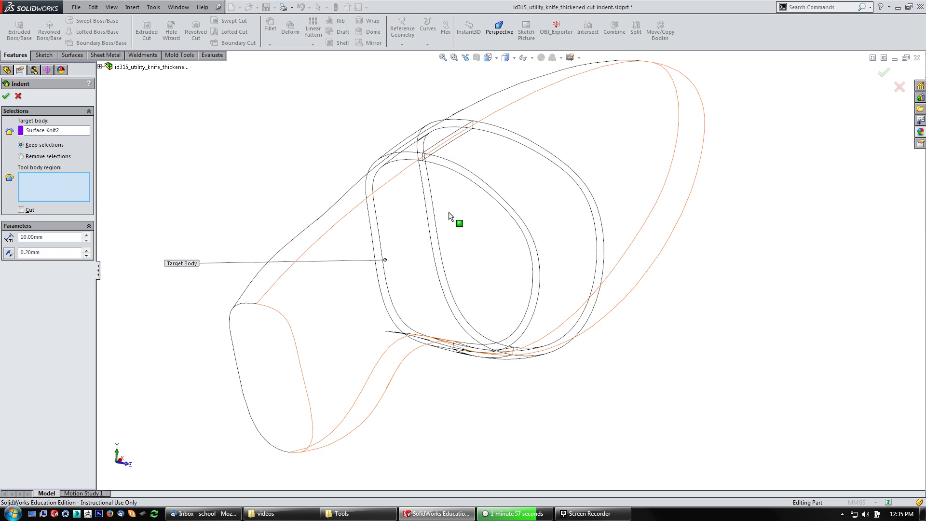
Pick a vertex on the Thicken1 band body as the Indent's tool body region
{"action": "middle_click_drag", "start_coordinate": [453, 214], "coordinate": [523, 233]}
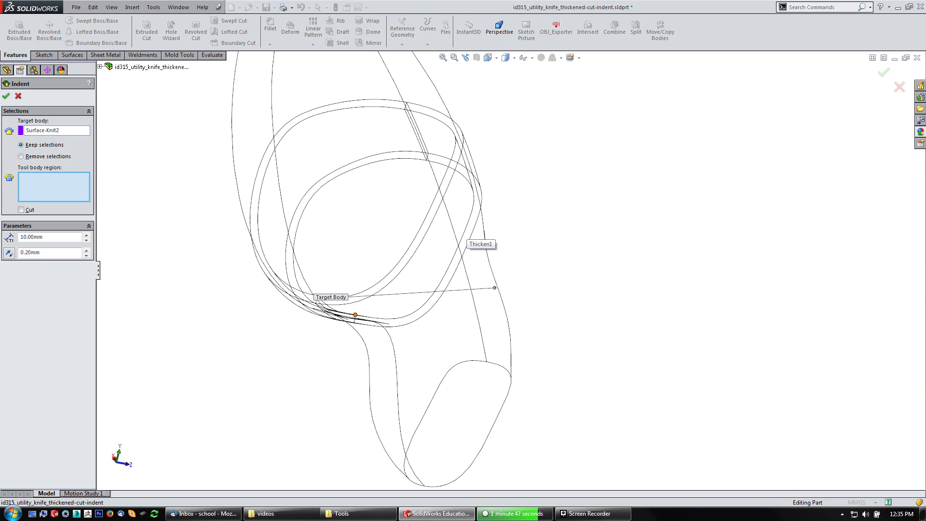
{"action": "left_click", "coordinate": [466, 226]}
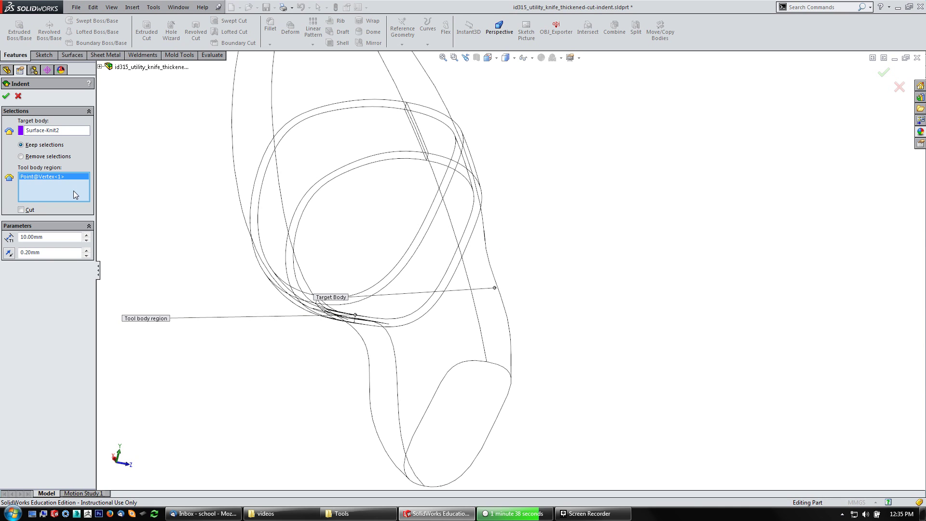
{"action": "middle_click_drag", "start_coordinate": [563, 189], "coordinate": [590, 202]}
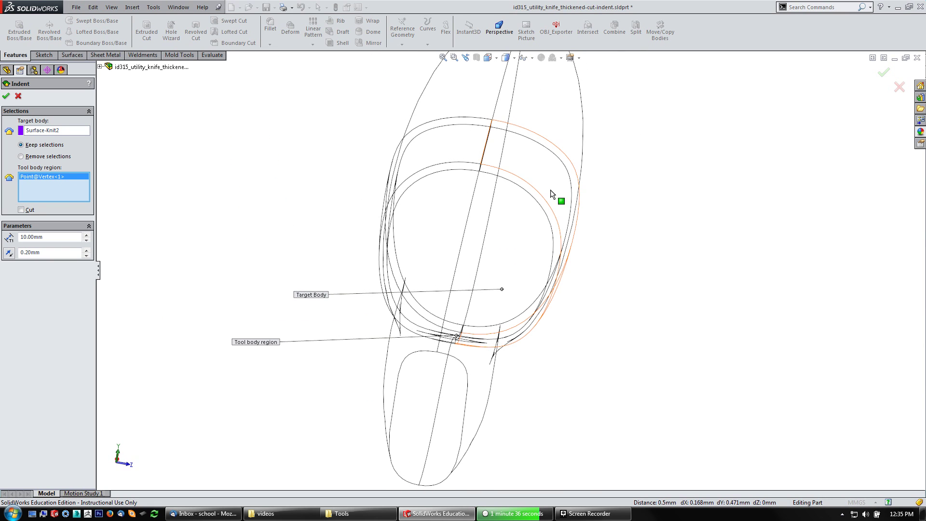
Return the display to shaded with edges and add the band body's rim face and outer face as Indent tool body regions
{"action": "left_click", "coordinate": [513, 58]}
{"action": "left_click", "coordinate": [507, 70]}
{"action": "scroll", "coordinate": [458, 255], "scroll_direction": "down", "scroll_amount": 5}
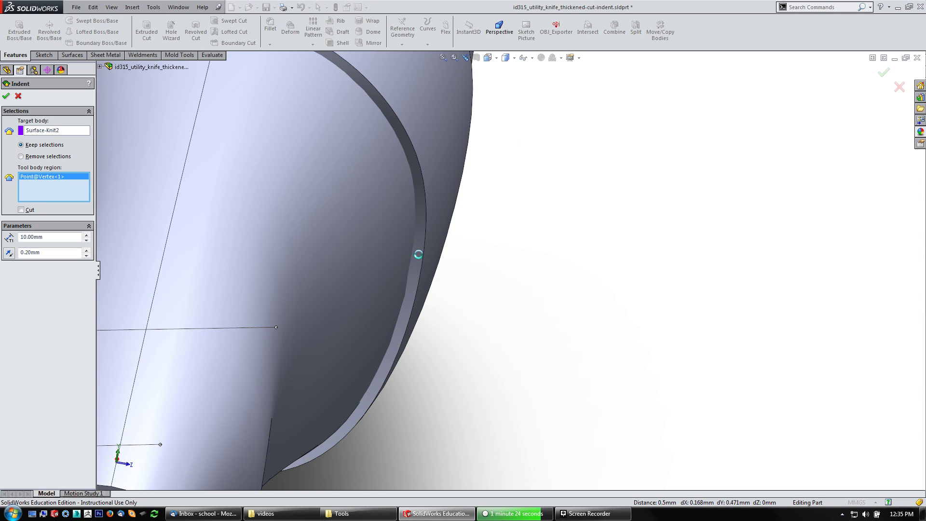
{"action": "left_click", "coordinate": [419, 254]}
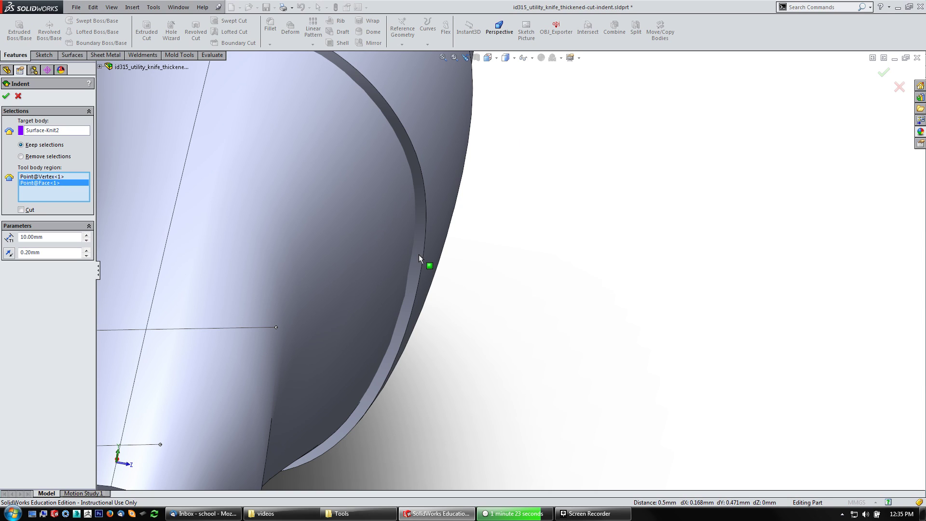
{"action": "left_click", "coordinate": [443, 157]}
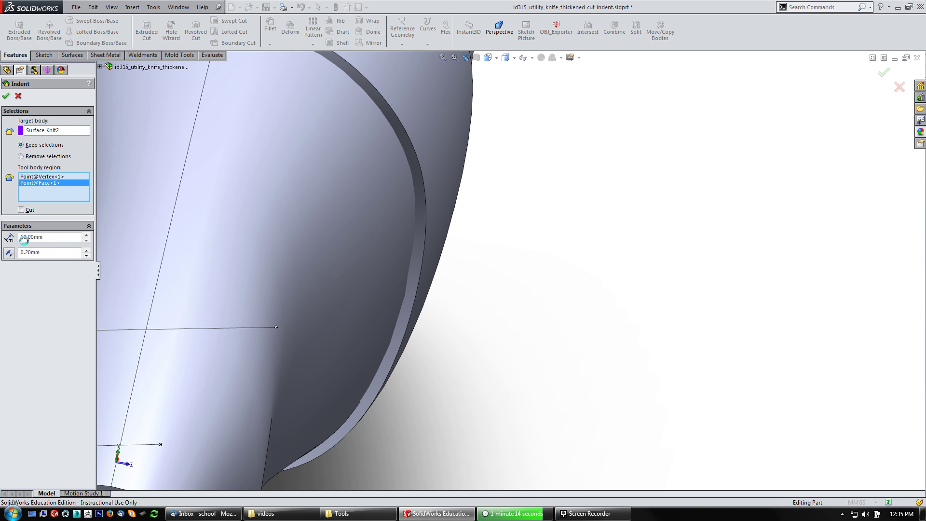
Enable Cut for the Indent and create it in the handle body with a 0.20 mm clearance
{"action": "left_click", "coordinate": [21, 210]}
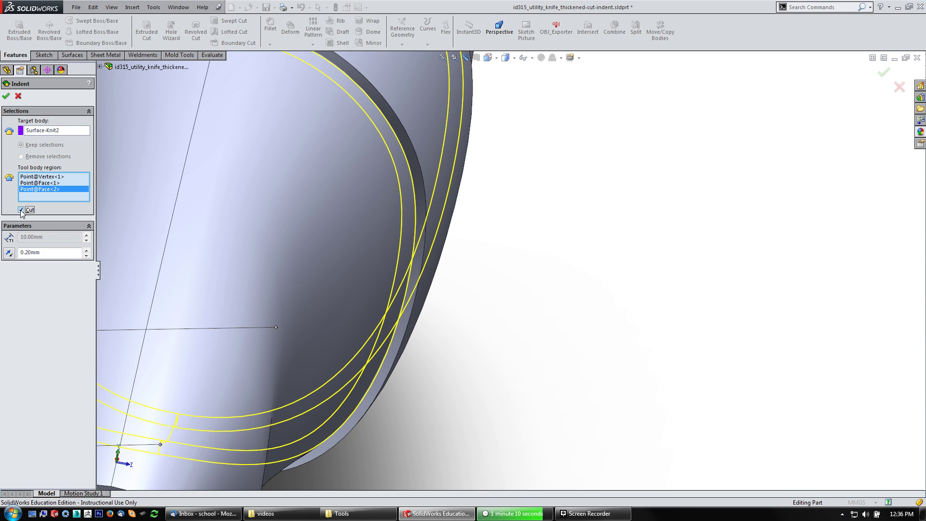
{"action": "middle_click_drag", "start_coordinate": [529, 287], "coordinate": [369, 256]}
{"action": "left_click", "coordinate": [40, 253]}
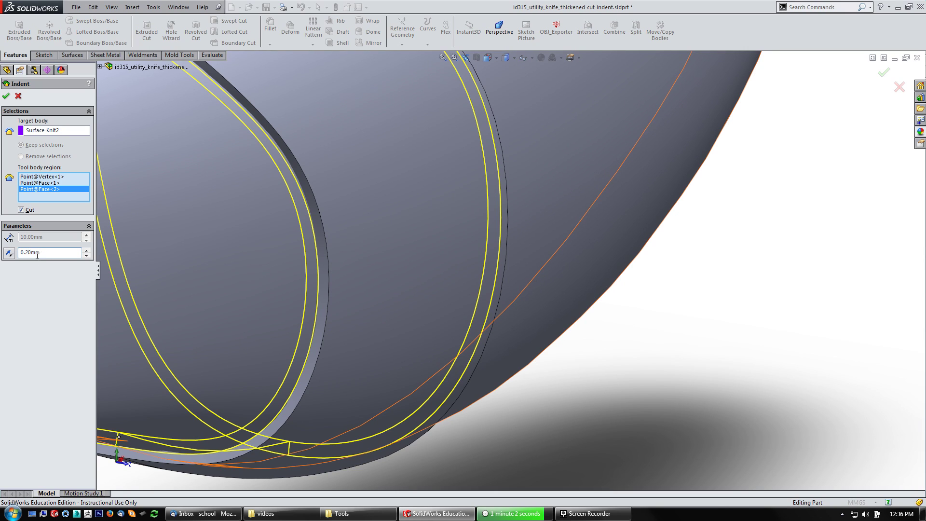
{"action": "scroll", "coordinate": [321, 279], "scroll_direction": "down", "scroll_amount": 3}
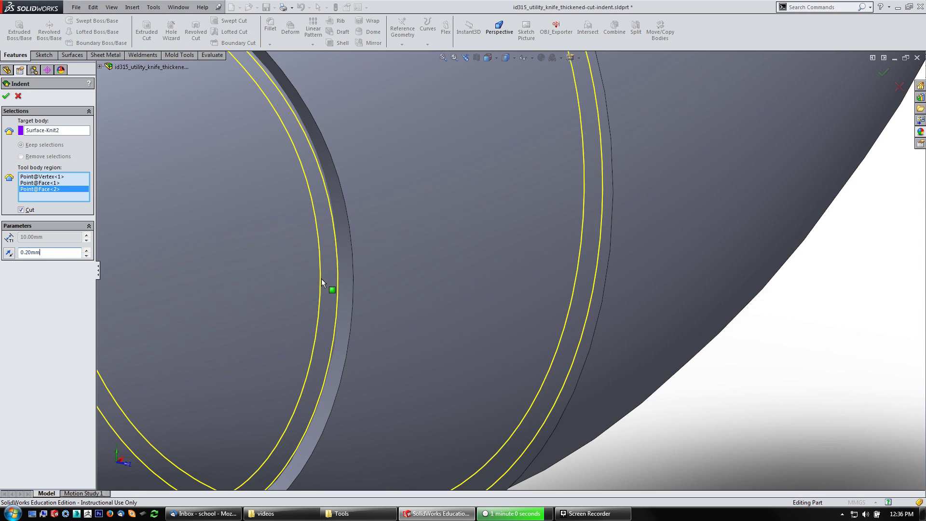
{"action": "scroll", "coordinate": [321, 279], "scroll_direction": "up", "scroll_amount": 4}
{"action": "scroll", "coordinate": [436, 204], "scroll_direction": "up", "scroll_amount": 3}
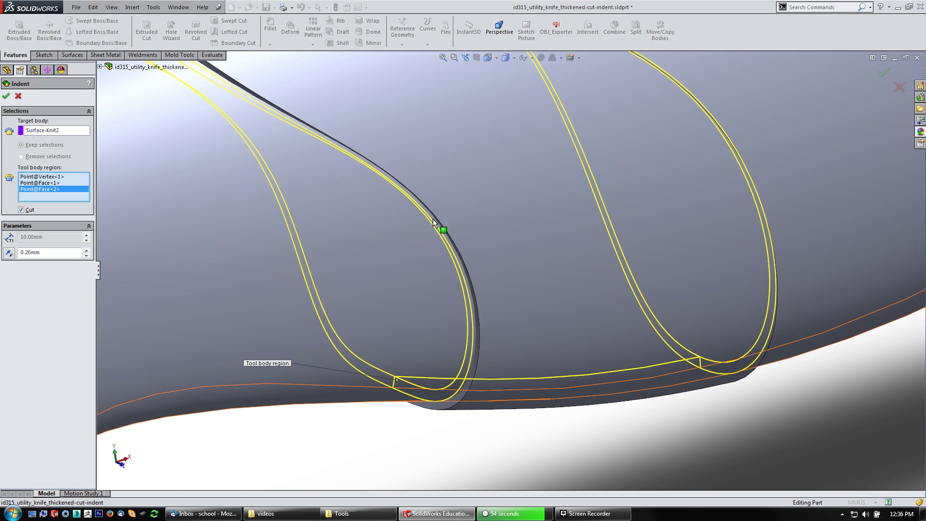
{"action": "left_click", "coordinate": [6, 98]}
Hide the Thicken1 band body to expose the recess in the handle
{"action": "scroll", "coordinate": [383, 183], "scroll_direction": "up", "scroll_amount": 1}
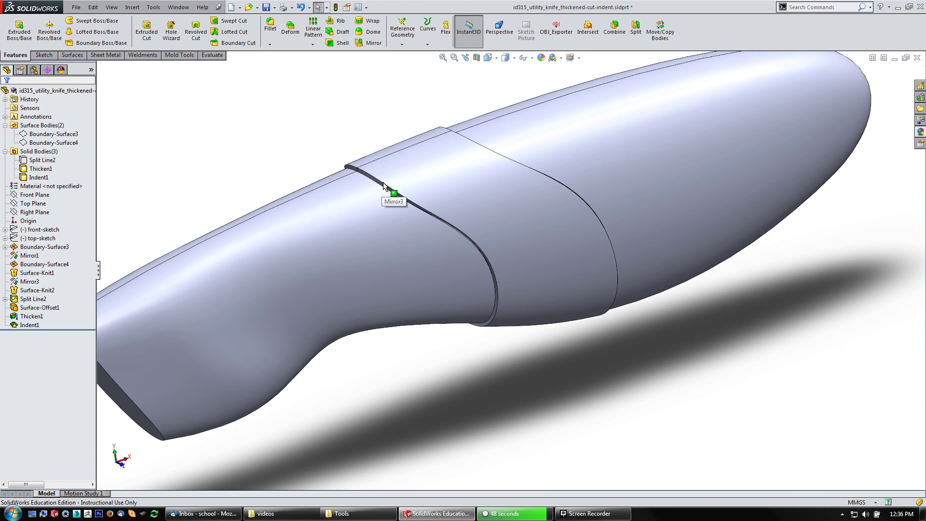
{"action": "left_click", "coordinate": [38, 178]}
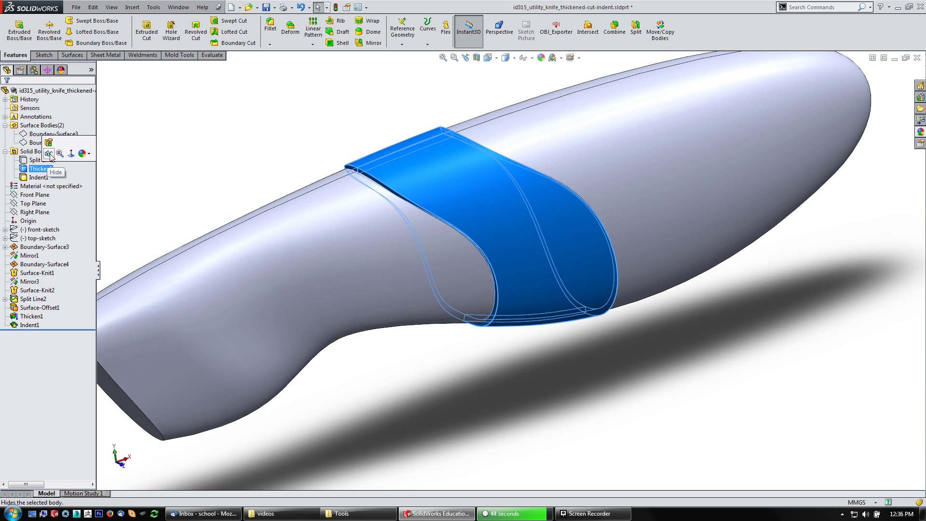
{"action": "left_click", "coordinate": [41, 168]}
Examine the indented recess around the handle from several angles, including its walls at both ends
{"action": "middle_click_drag", "start_coordinate": [426, 200], "coordinate": [422, 233]}
{"action": "left_click", "coordinate": [330, 138]}
{"action": "scroll", "coordinate": [453, 211], "scroll_direction": "down", "scroll_amount": 2}
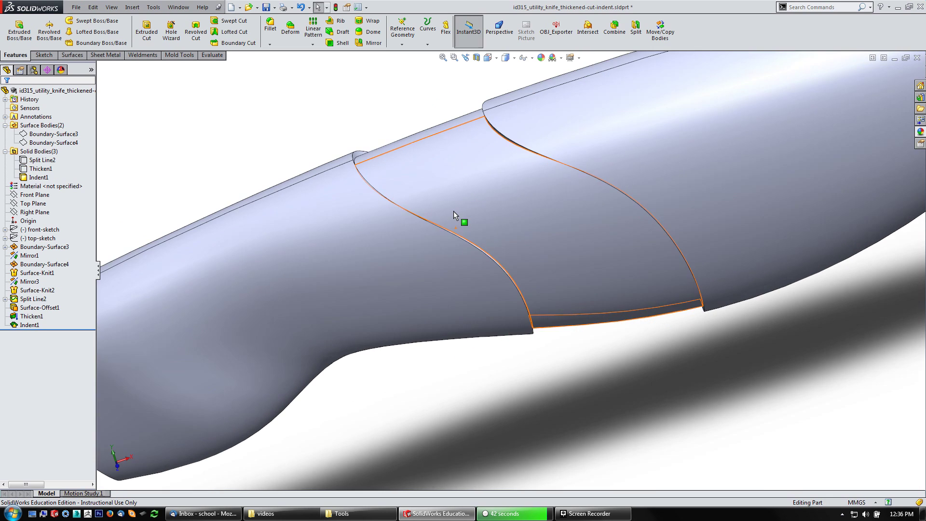
{"action": "middle_click_drag", "start_coordinate": [438, 199], "coordinate": [467, 183]}
{"action": "scroll", "coordinate": [471, 259], "scroll_direction": "up", "scroll_amount": 3}
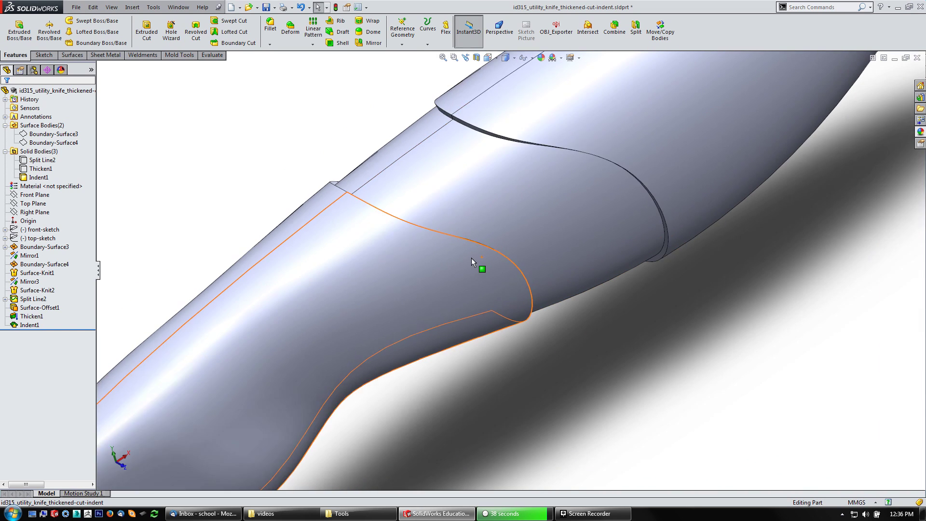
{"action": "scroll", "coordinate": [451, 235], "scroll_direction": "down", "scroll_amount": 1}
{"action": "scroll", "coordinate": [452, 237], "scroll_direction": "down", "scroll_amount": 1}
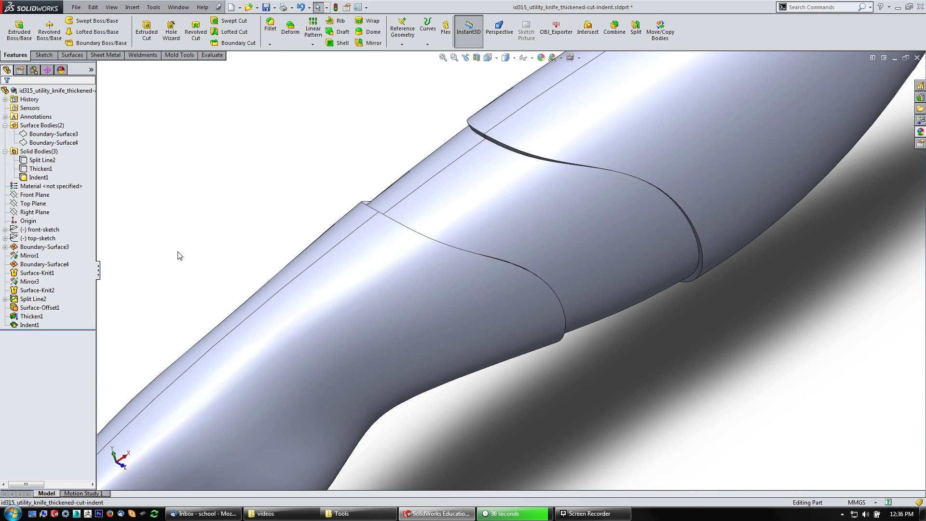
{"action": "scroll", "coordinate": [347, 195], "scroll_direction": "up", "scroll_amount": 2}
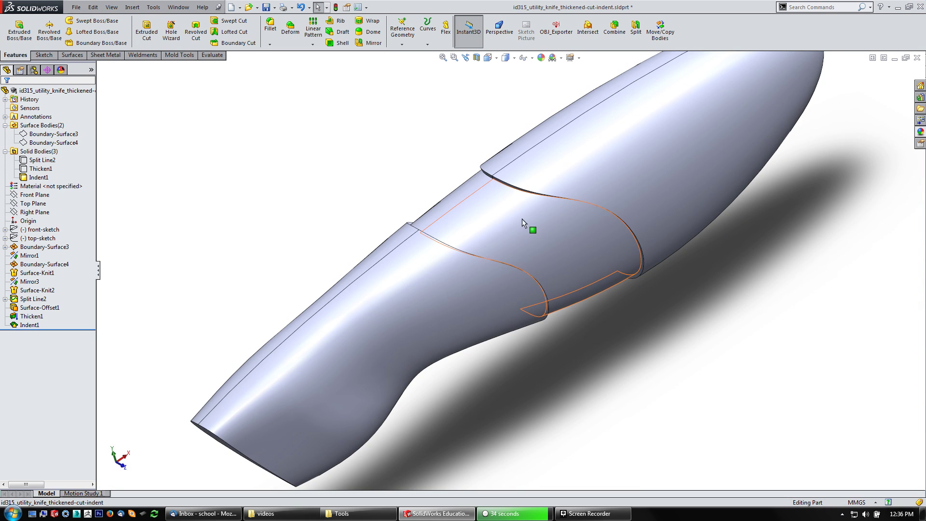
{"action": "scroll", "coordinate": [525, 227], "scroll_direction": "down", "scroll_amount": 5}
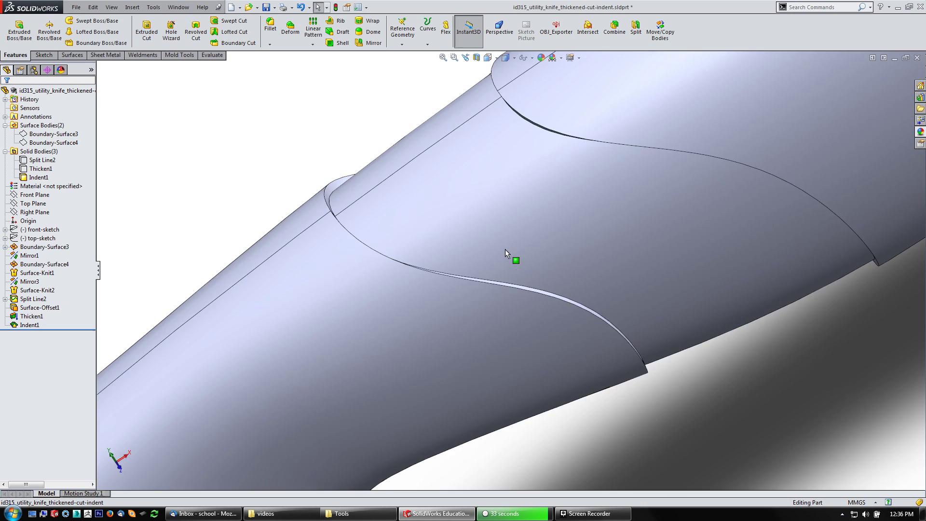
Fillet the recess's narrow side-wall faces around the handle with a constant 0.2 mm radius
{"action": "scroll", "coordinate": [505, 249], "scroll_direction": "down", "scroll_amount": 8}
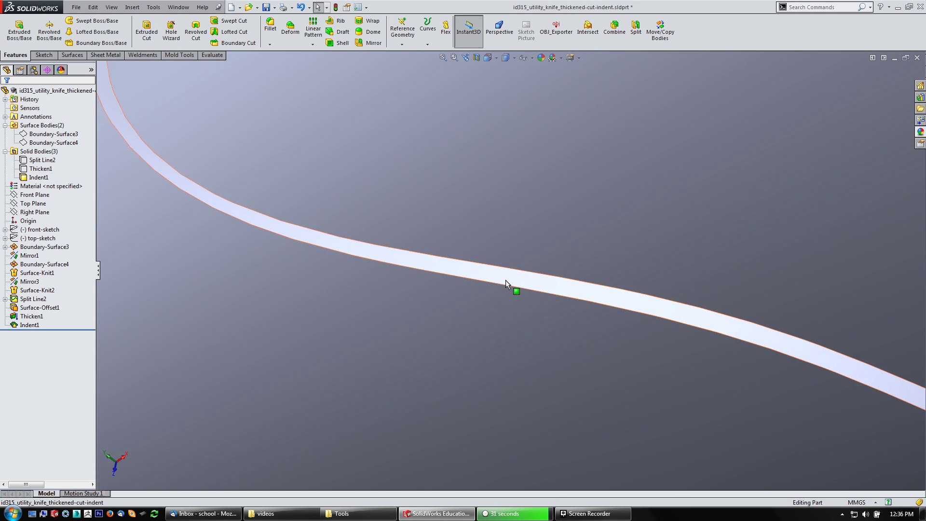
{"action": "left_click", "coordinate": [505, 279]}
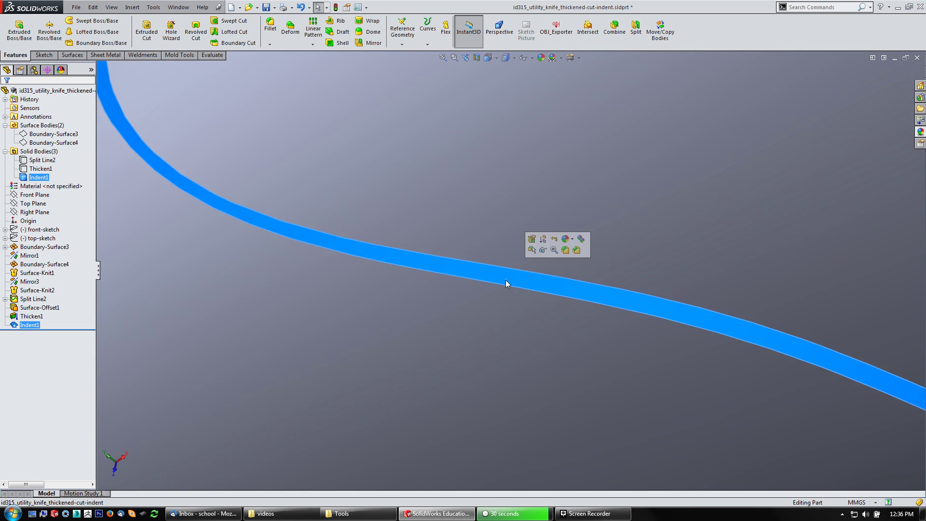
{"action": "scroll", "coordinate": [577, 277], "scroll_direction": "up", "scroll_amount": 5}
{"action": "middle_click_drag", "start_coordinate": [352, 144], "coordinate": [525, 116]}
{"action": "left_click", "coordinate": [503, 114]}
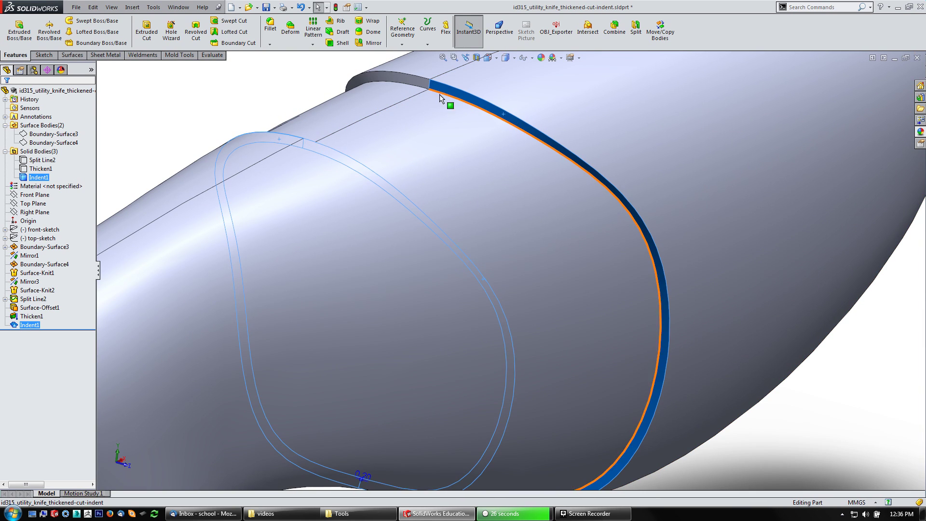
{"action": "left_click", "coordinate": [415, 82], "text": "ctrl"}
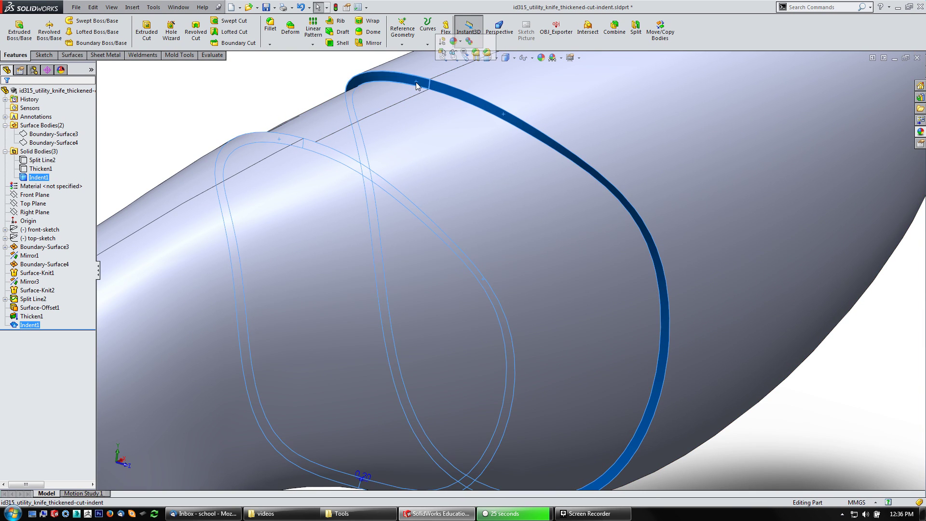
{"action": "left_click", "coordinate": [475, 52]}
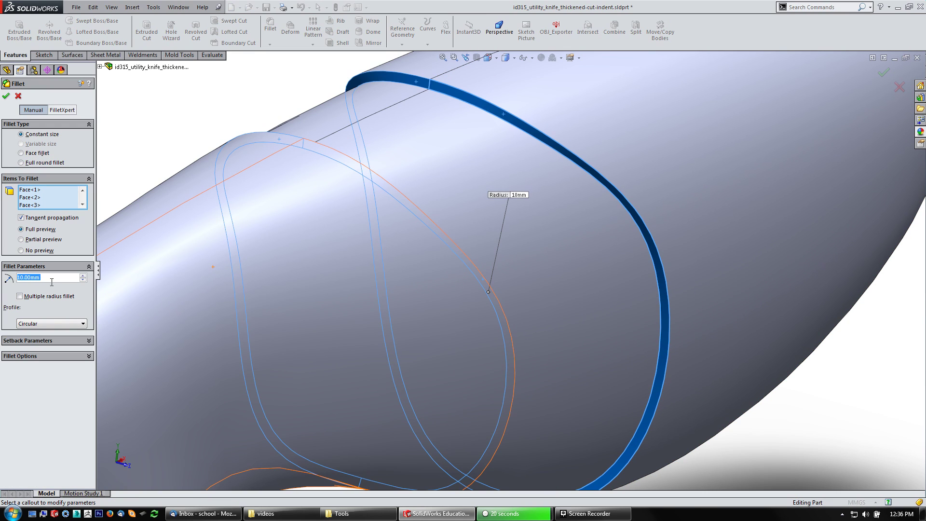
{"action": "type", "text": ".2"}
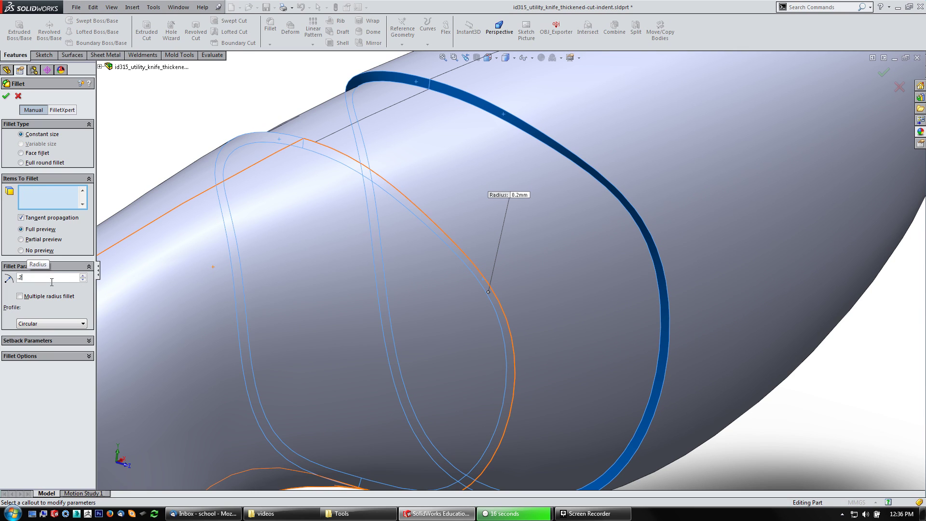
{"action": "key", "text": "Return"}
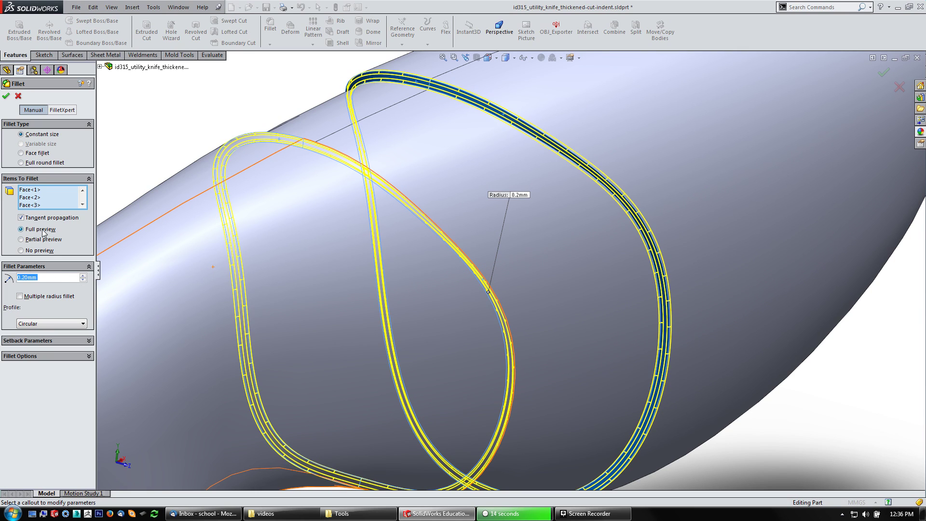
{"action": "left_click", "coordinate": [6, 95]}
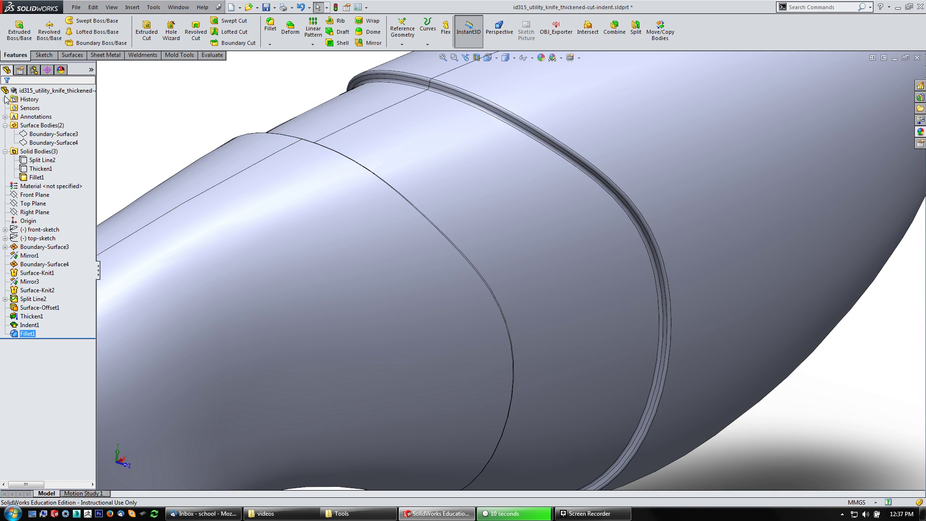
Show the Thicken1 band body again in the filleted recess and clear the selection
{"action": "scroll", "coordinate": [483, 152], "scroll_direction": "up", "scroll_amount": 5}
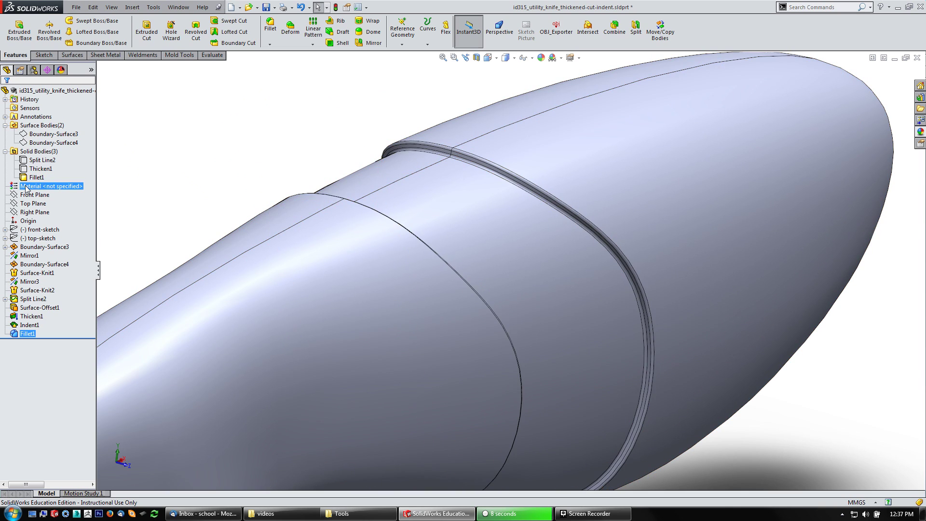
{"action": "left_click", "coordinate": [37, 178]}
{"action": "left_click", "coordinate": [153, 205]}
{"action": "left_click", "coordinate": [28, 168]}
{"action": "left_click", "coordinate": [24, 168]}
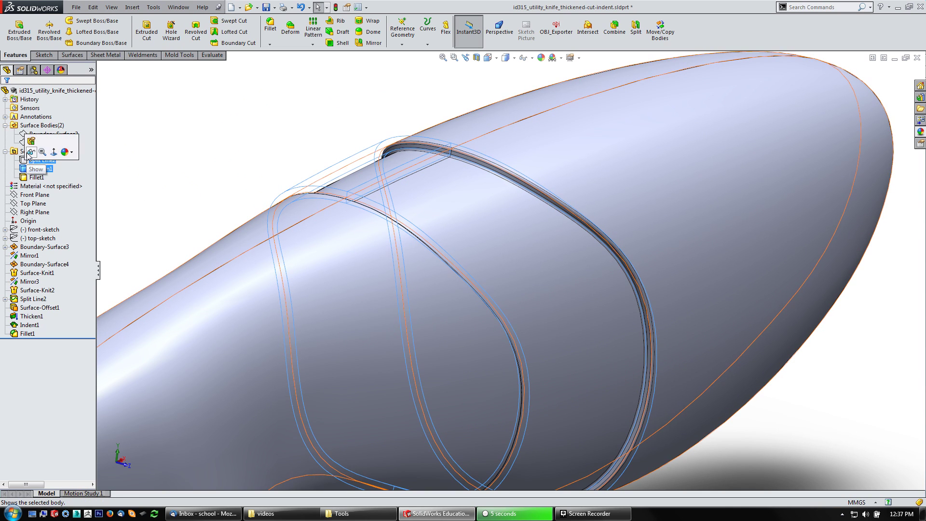
{"action": "left_click", "coordinate": [30, 151]}
{"action": "scroll", "coordinate": [472, 255], "scroll_direction": "up", "scroll_amount": 5}
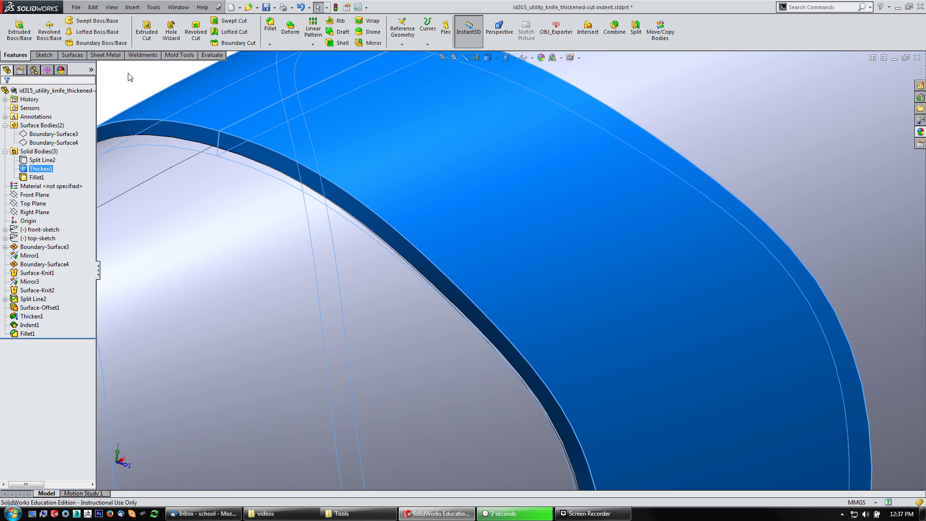
{"action": "key", "text": "Escape"}
Fillet the band body's narrow rim faces on both ends with a constant 0.20 mm radius
{"action": "left_click", "coordinate": [200, 135]}
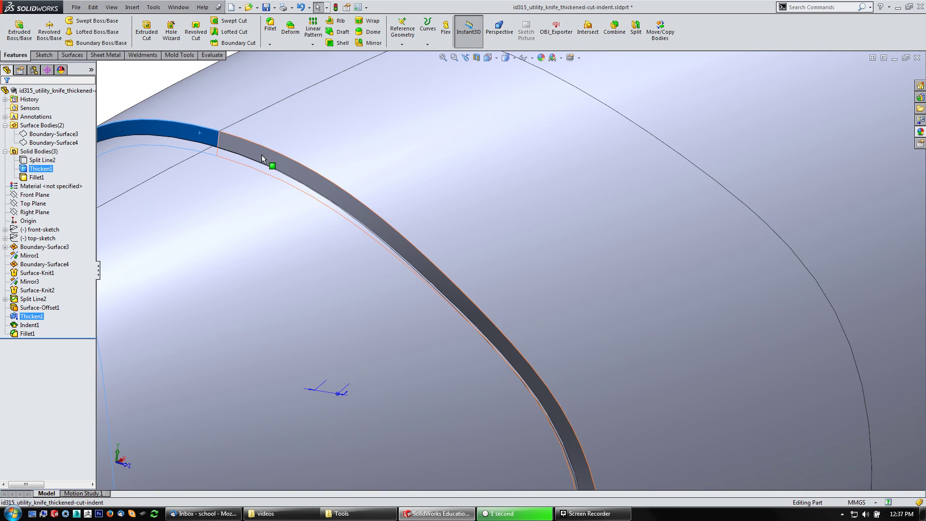
{"action": "middle_click_drag", "start_coordinate": [264, 155], "coordinate": [543, 281]}
{"action": "left_click", "coordinate": [690, 152]}
{"action": "scroll", "coordinate": [688, 149], "scroll_direction": "down", "scroll_amount": 3}
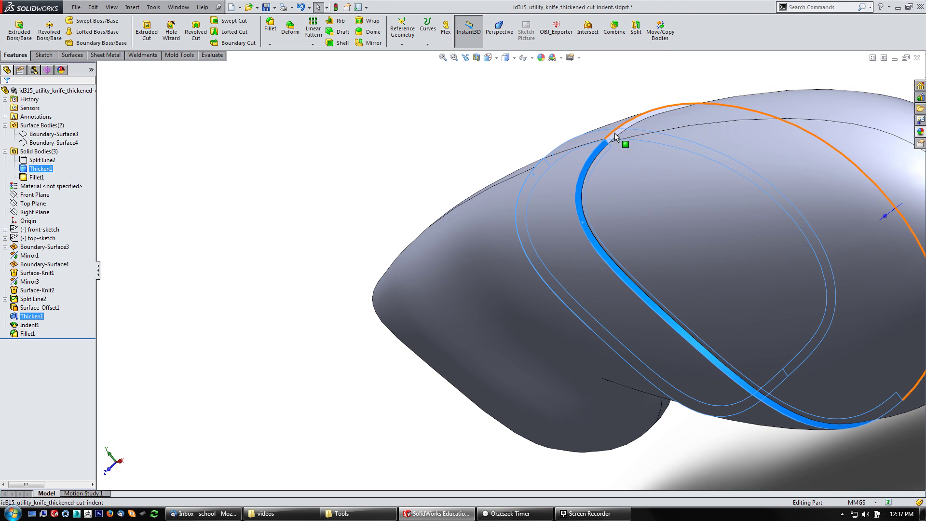
{"action": "left_click", "coordinate": [615, 138]}
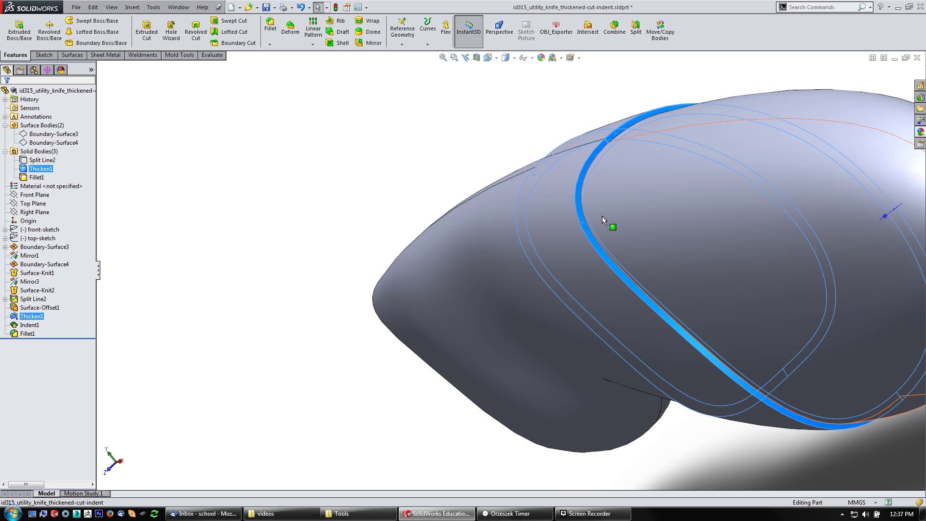
{"action": "left_click", "coordinate": [582, 215], "text": "ctrl"}
{"action": "left_click", "coordinate": [640, 186]}
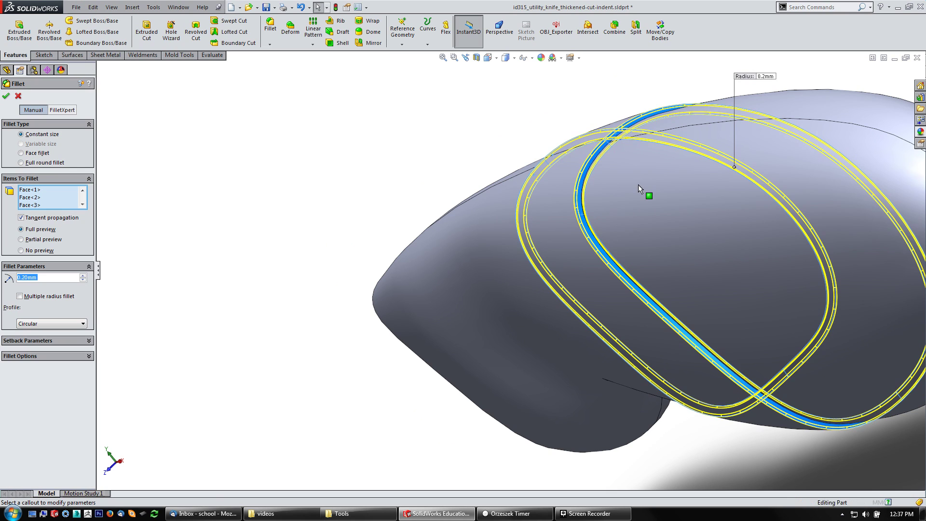
{"action": "middle_click_drag", "start_coordinate": [428, 228], "coordinate": [534, 187]}
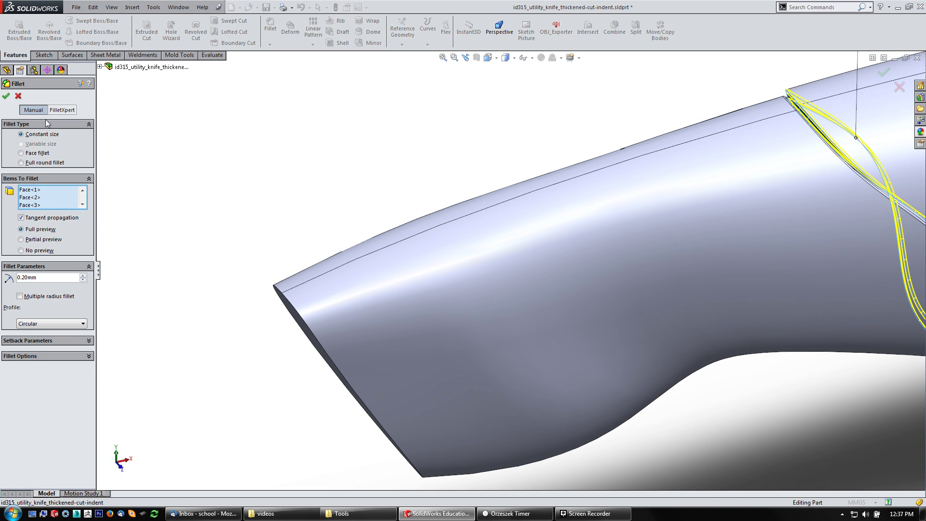
{"action": "left_click", "coordinate": [6, 97]}
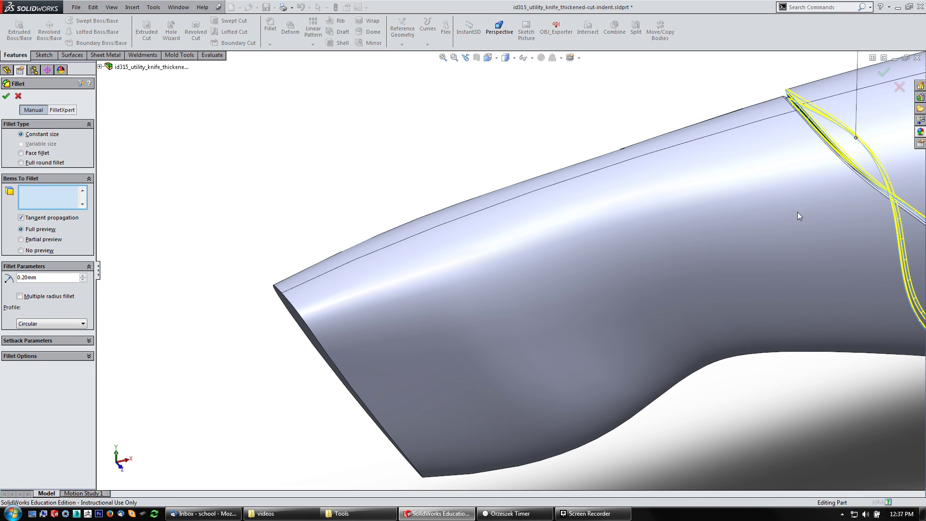
Display the model shaded without edges and examine the filleted groove between the band and handle from several angles
{"action": "scroll", "coordinate": [797, 212], "scroll_direction": "down", "scroll_amount": 3}
{"action": "scroll", "coordinate": [721, 220], "scroll_direction": "up", "scroll_amount": 4}
{"action": "scroll", "coordinate": [722, 216], "scroll_direction": "down", "scroll_amount": 4}
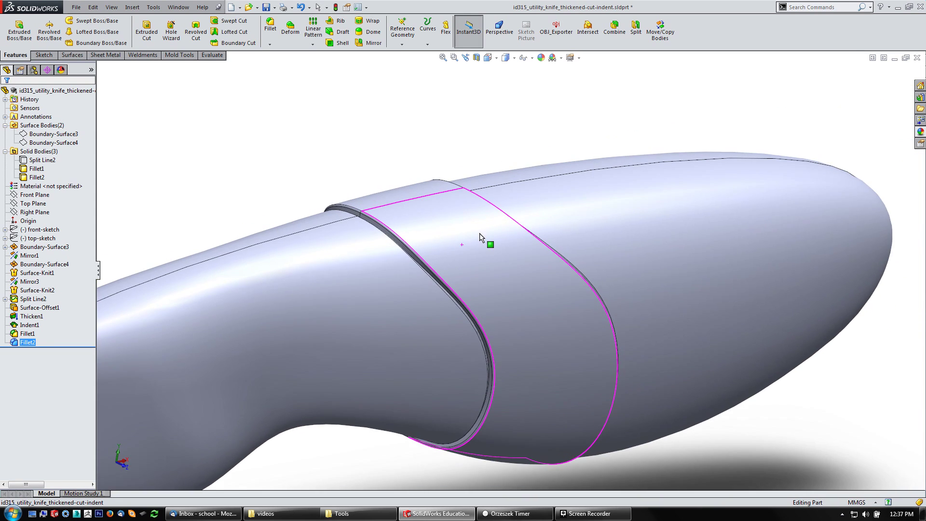
{"action": "scroll", "coordinate": [420, 248], "scroll_direction": "up", "scroll_amount": 3}
{"action": "scroll", "coordinate": [415, 239], "scroll_direction": "down", "scroll_amount": 3}
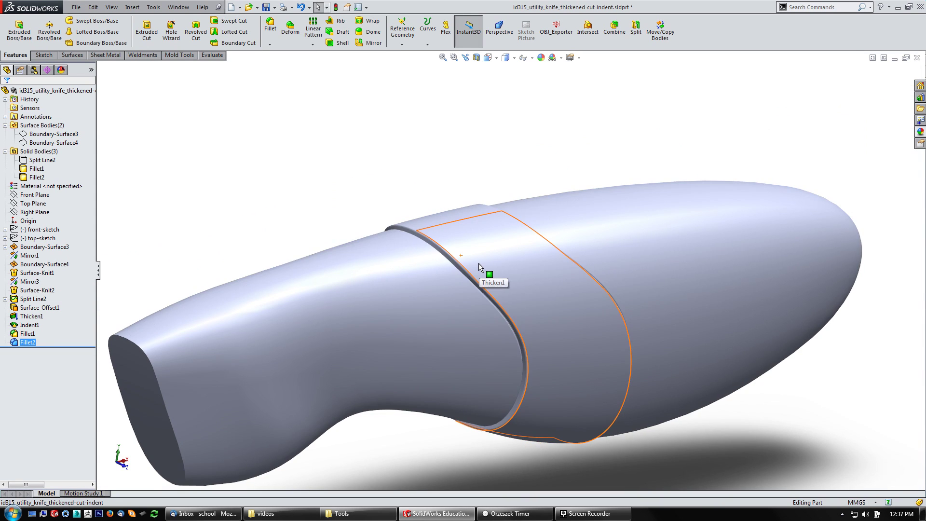
{"action": "scroll", "coordinate": [479, 262], "scroll_direction": "up", "scroll_amount": 4}
{"action": "middle_click_drag", "start_coordinate": [630, 256], "coordinate": [570, 288]}
{"action": "scroll", "coordinate": [432, 189], "scroll_direction": "down", "scroll_amount": 3}
{"action": "scroll", "coordinate": [603, 247], "scroll_direction": "down", "scroll_amount": 3}
{"action": "scroll", "coordinate": [603, 247], "scroll_direction": "up", "scroll_amount": 1}
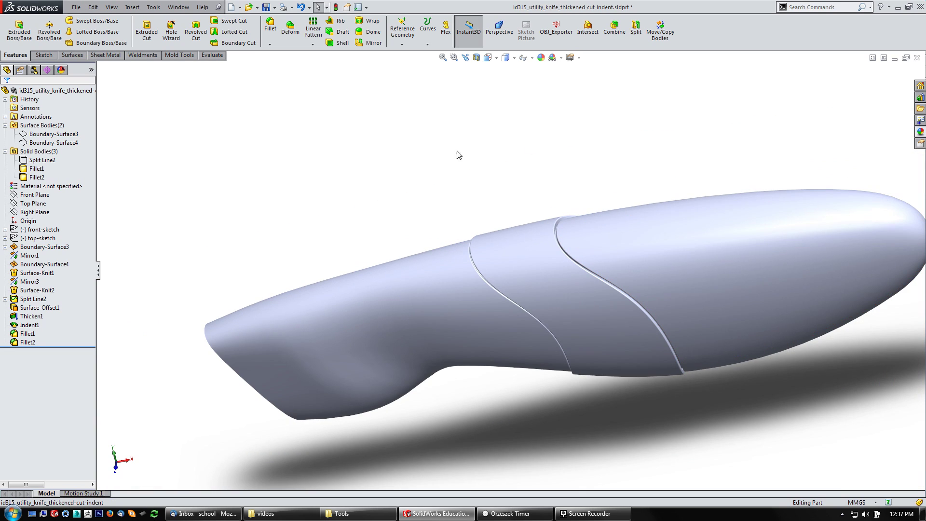
{"action": "middle_click_drag", "start_coordinate": [403, 184], "coordinate": [430, 201]}
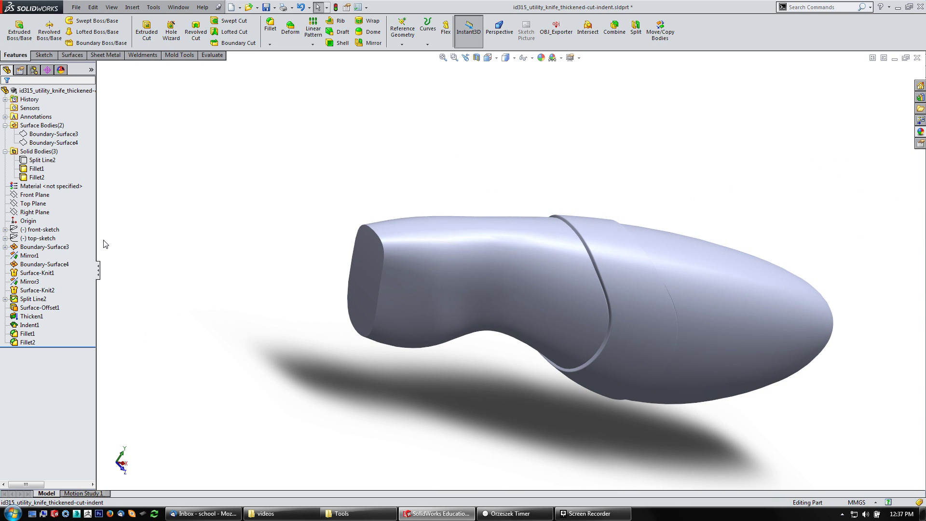
{"action": "middle_click_drag", "start_coordinate": [616, 356], "coordinate": [477, 275]}
{"action": "scroll", "coordinate": [414, 236], "scroll_direction": "up", "scroll_amount": 3}
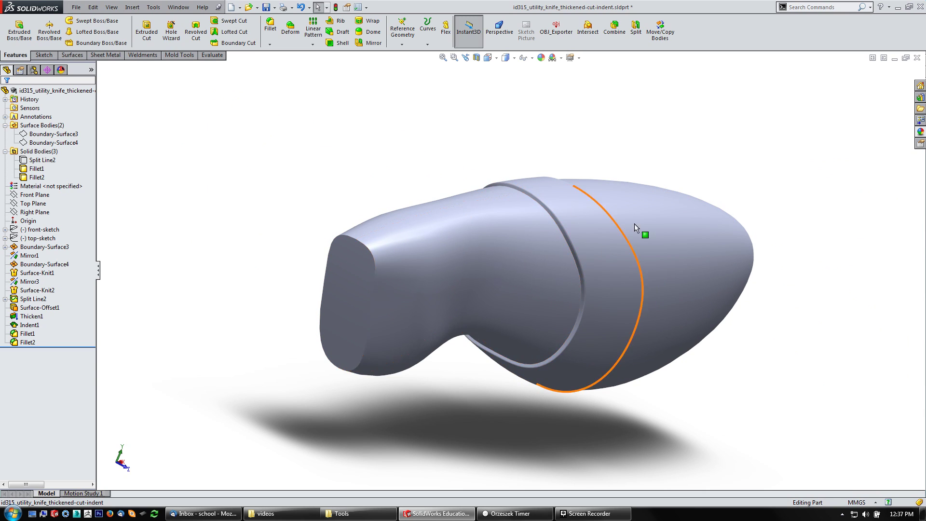
{"action": "scroll", "coordinate": [651, 224], "scroll_direction": "up", "scroll_amount": 2}
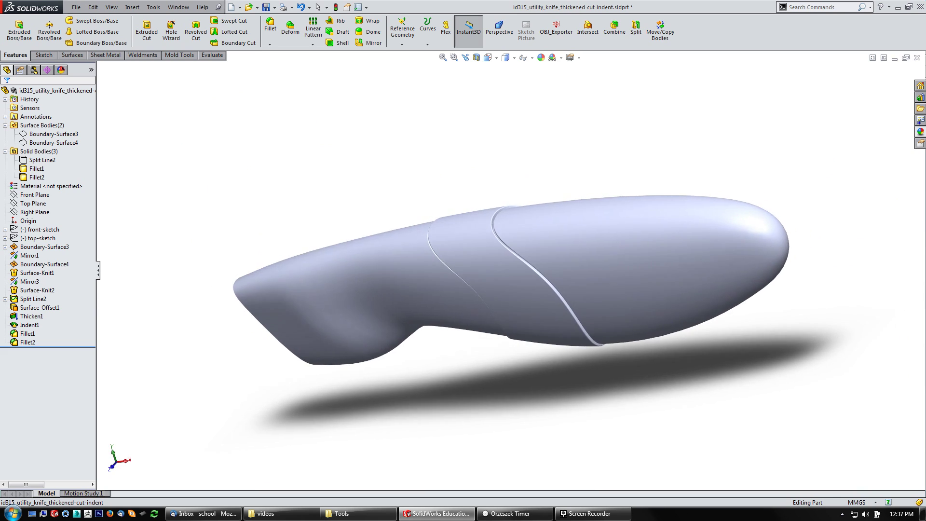